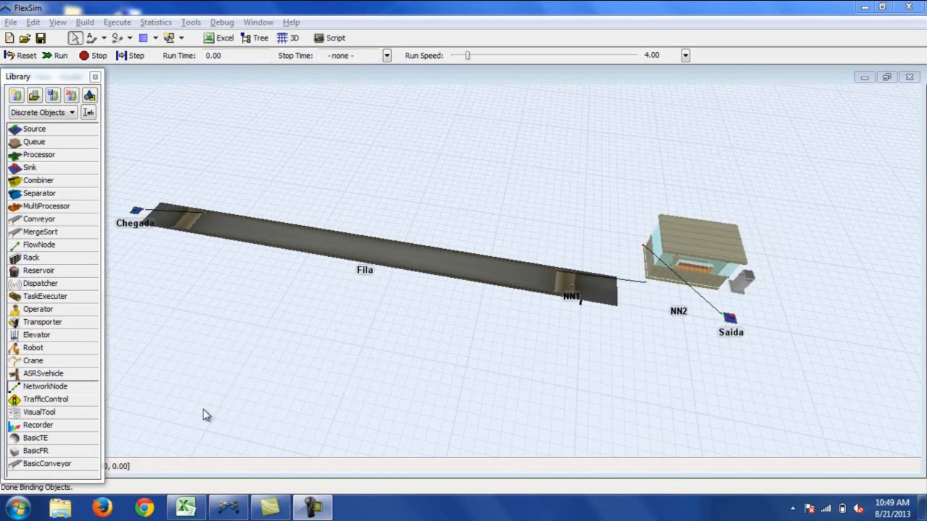
Step: Switch to Excel and look over the sample data on Sheet1 of Dados para ajuste ExpertFit.xlsx, starting from cell A1
left_click(185, 507)
left_click(287, 297)
left_click(156, 270)
left_click(45, 255)
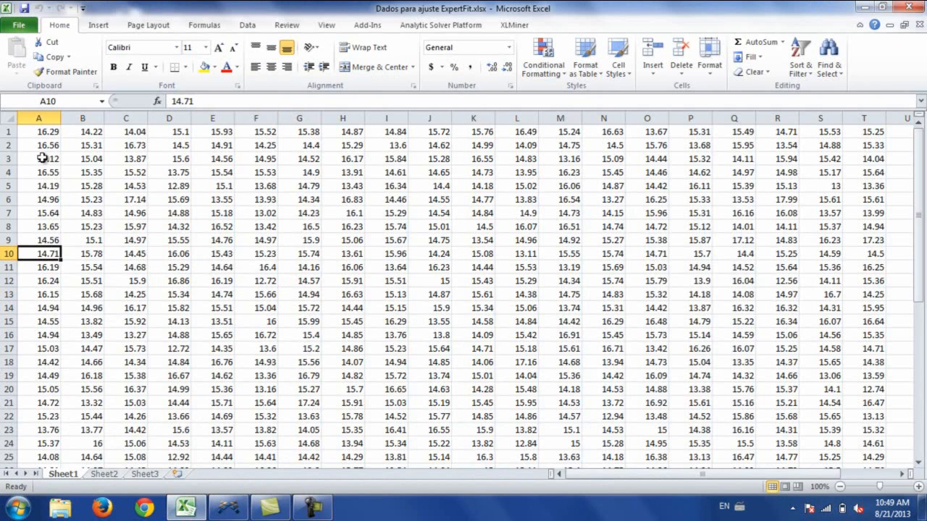
left_click(43, 133)
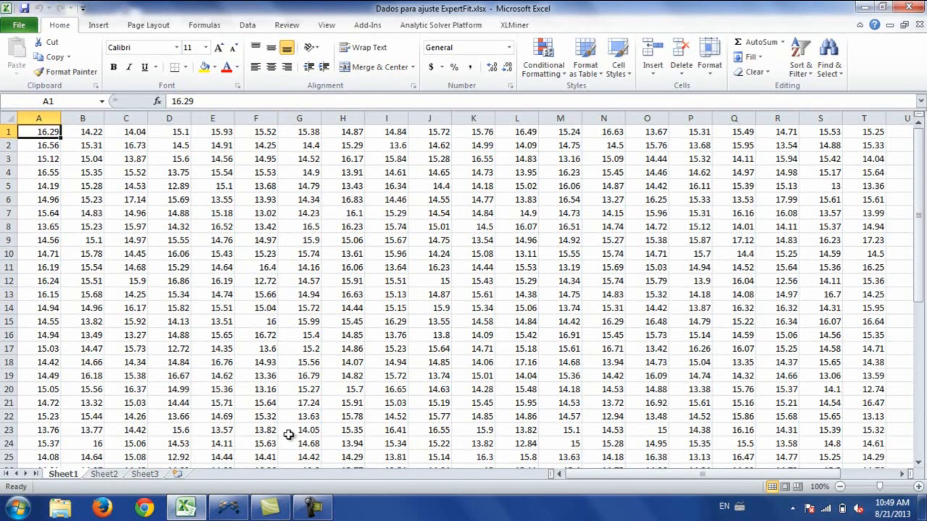
Step: Return to the FlexSim model and launch the ExpertFit distribution-fitting tool
left_click(238, 511)
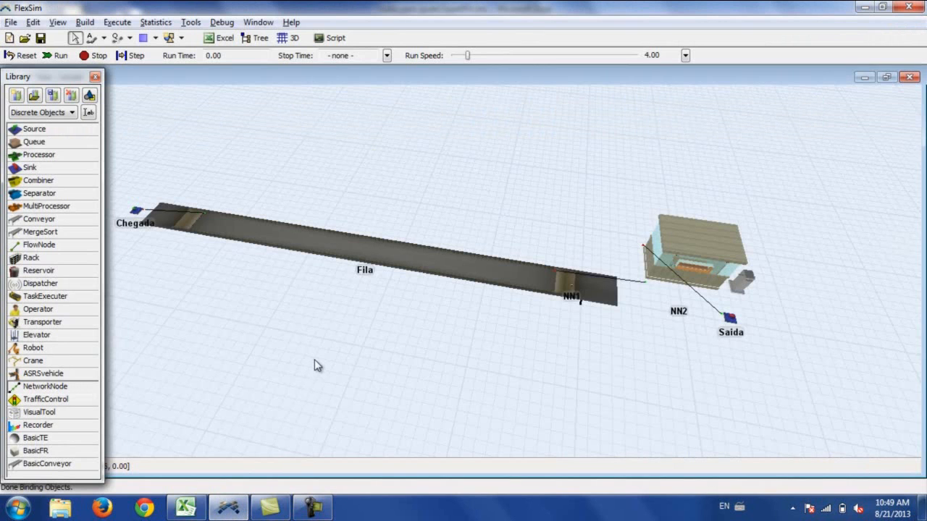
left_click(158, 24)
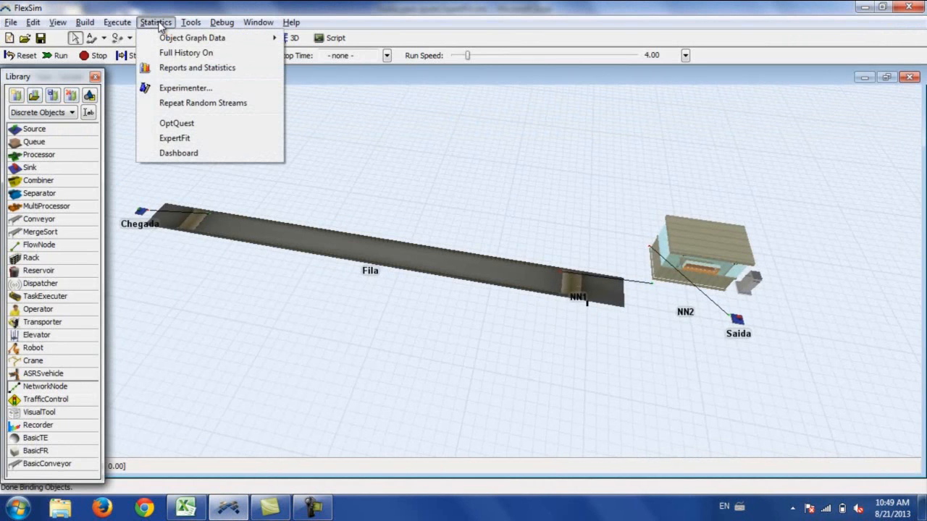
left_click(175, 138)
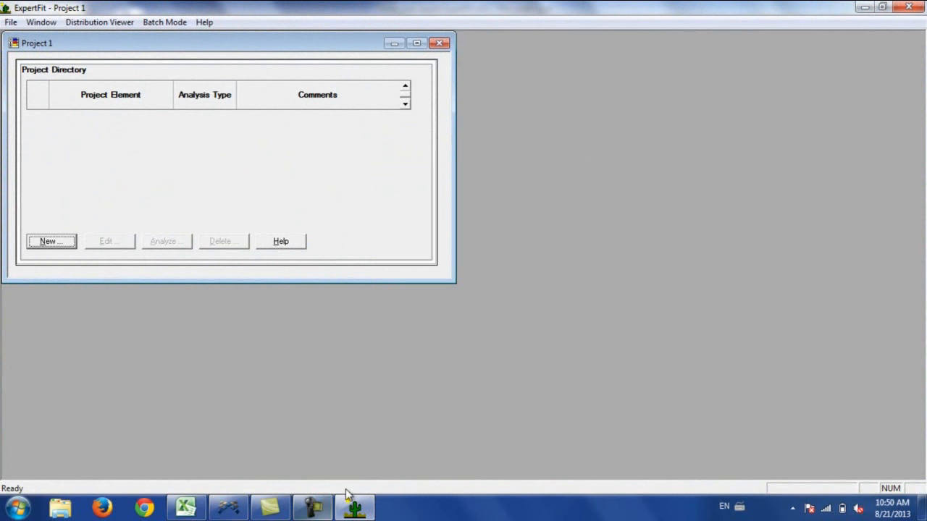
mouse_move(359, 512)
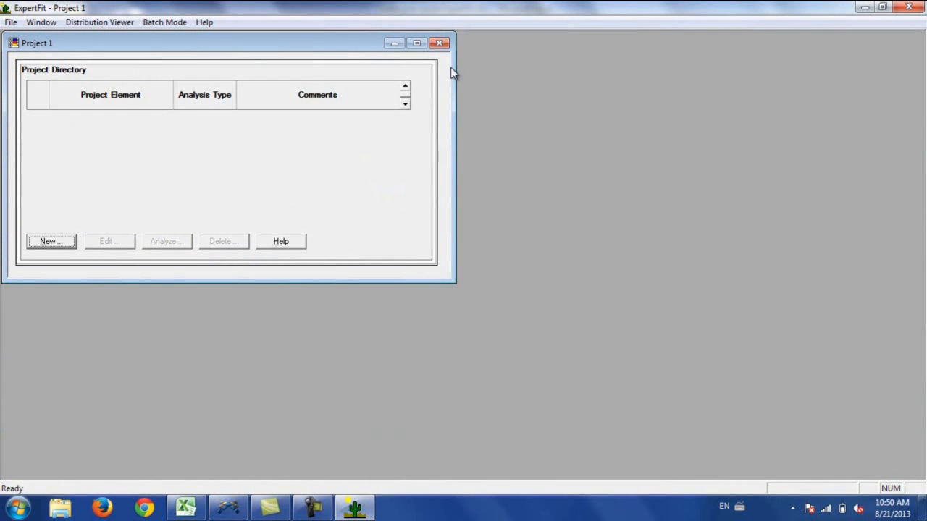
left_click_drag(350, 10, 362, 10)
Step: Create a project element named "Analise de dados" with the comment "Comentarios" for fitting distributions to data, and check its settings
left_click(50, 242)
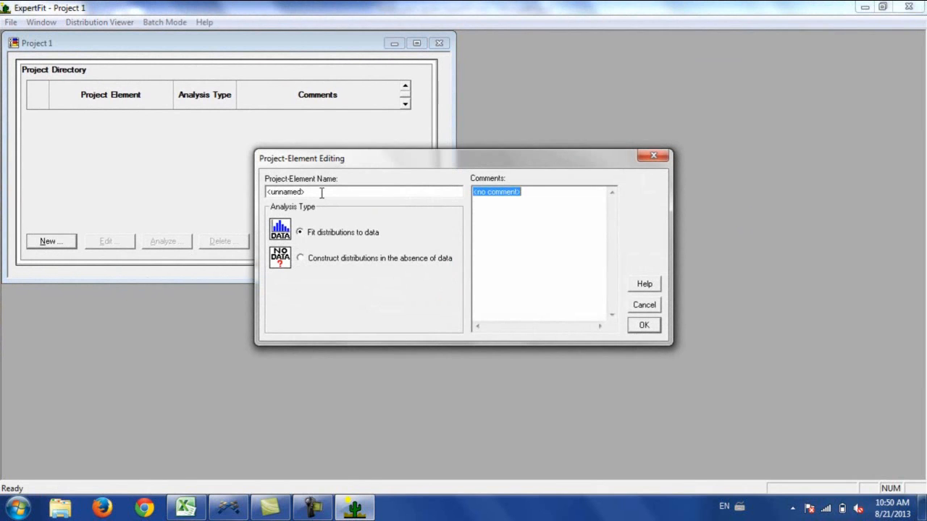
left_click_drag(323, 192, 241, 192)
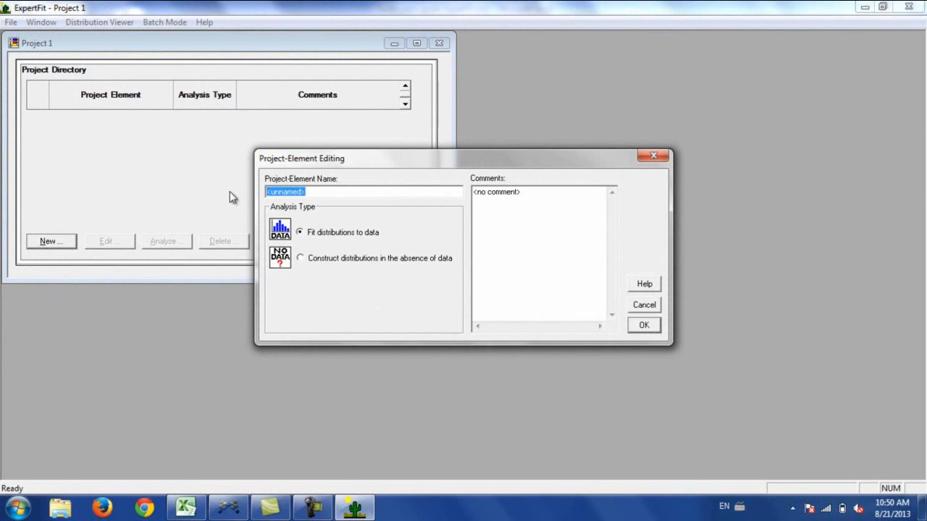
type("Analise de dados")
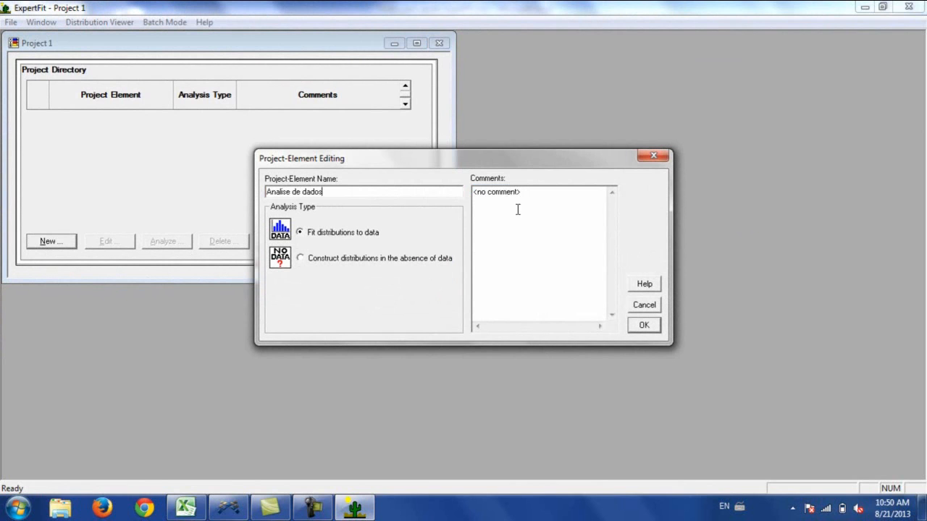
left_click_drag(521, 192, 470, 191)
type("Comentarios")
left_click(640, 328)
left_click(301, 204)
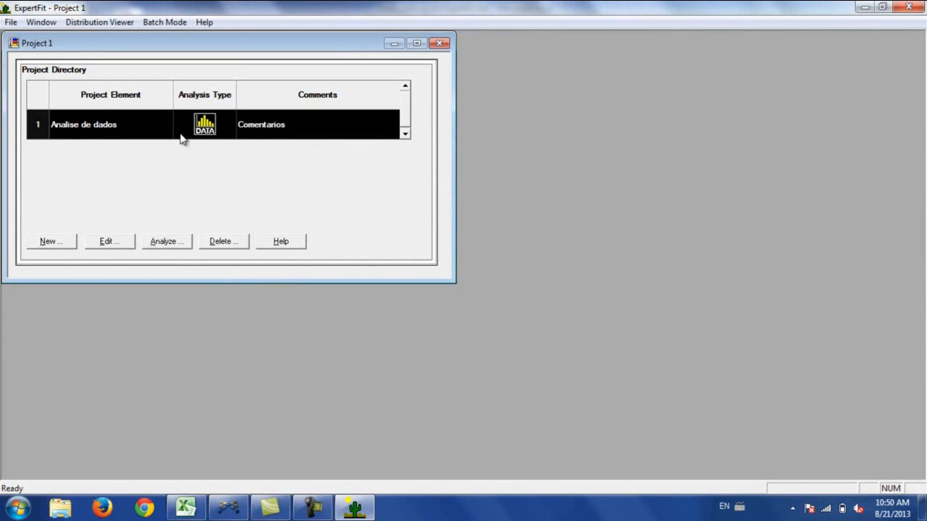
left_click(107, 242)
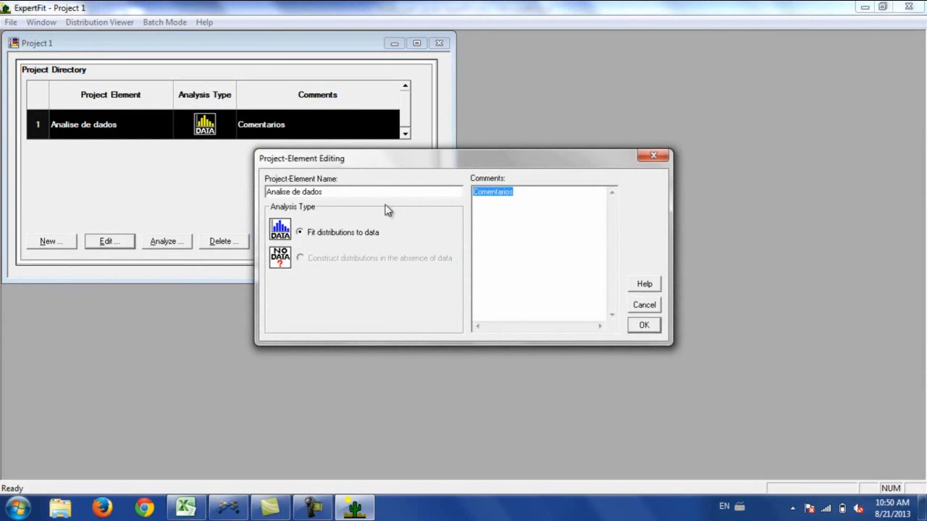
left_click(643, 325)
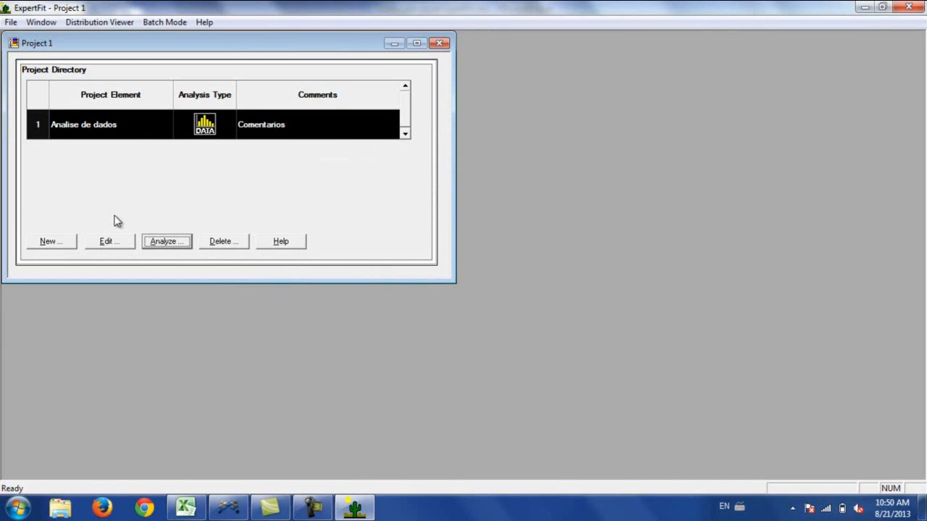
Step: Start analyzing the "Analise de dados" element and open the Data Editor using the Enter/Edit Data Values option
left_click(168, 242)
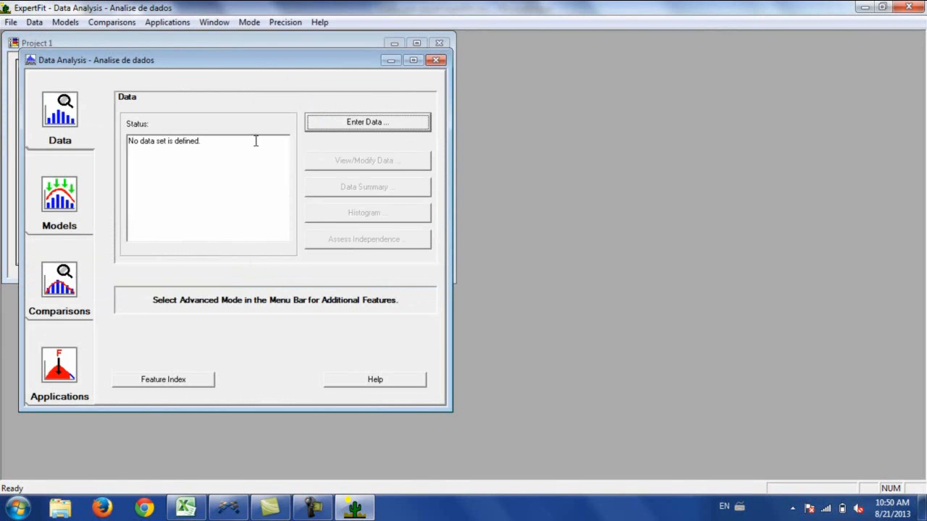
left_click(372, 123)
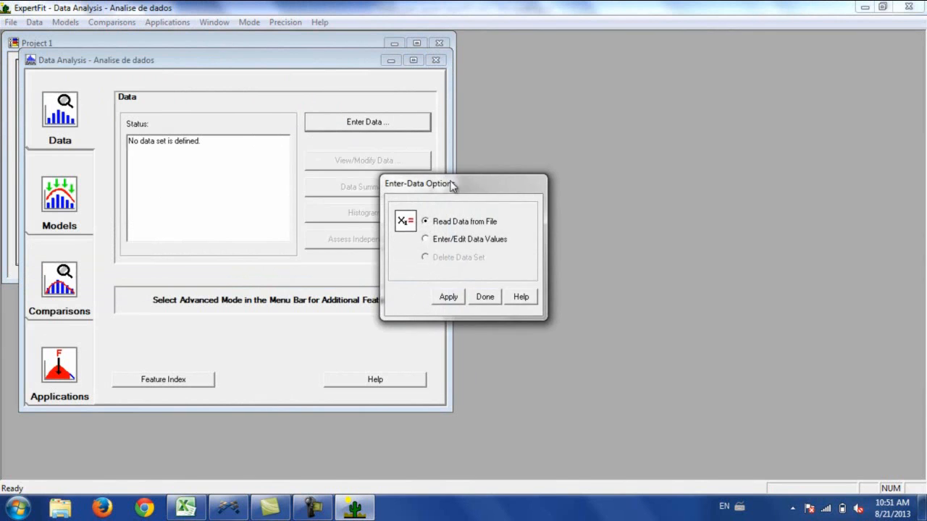
left_click_drag(527, 186, 350, 158)
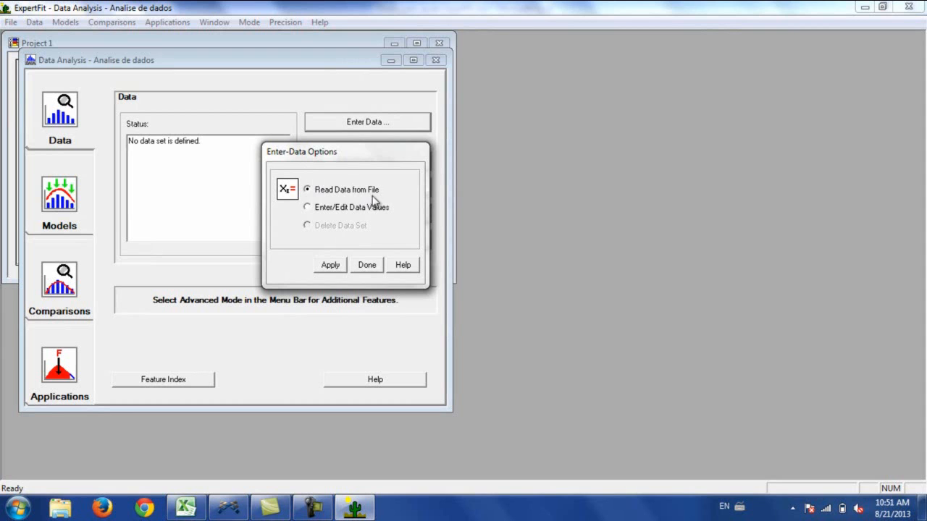
left_click(308, 208)
left_click(331, 266)
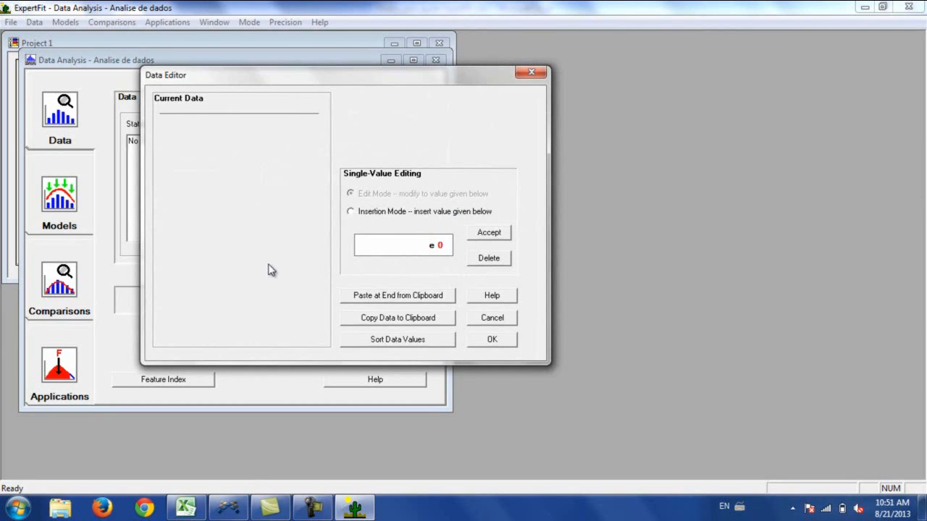
Step: Switch to Excel and copy the whole data block from A1 to T29 on Sheet1
left_click(186, 507)
left_click(52, 174)
left_click(50, 135)
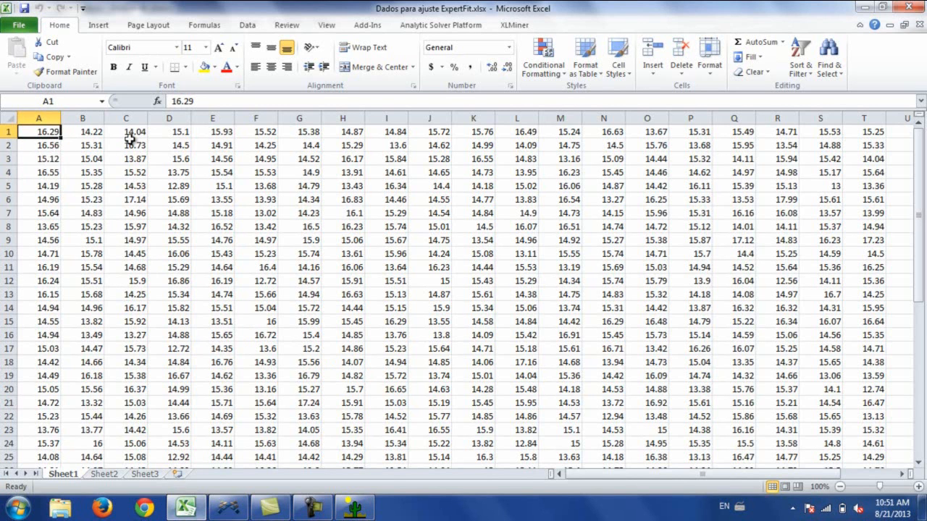
key("ctrl+shift+Right")
key("ctrl+shift+Down")
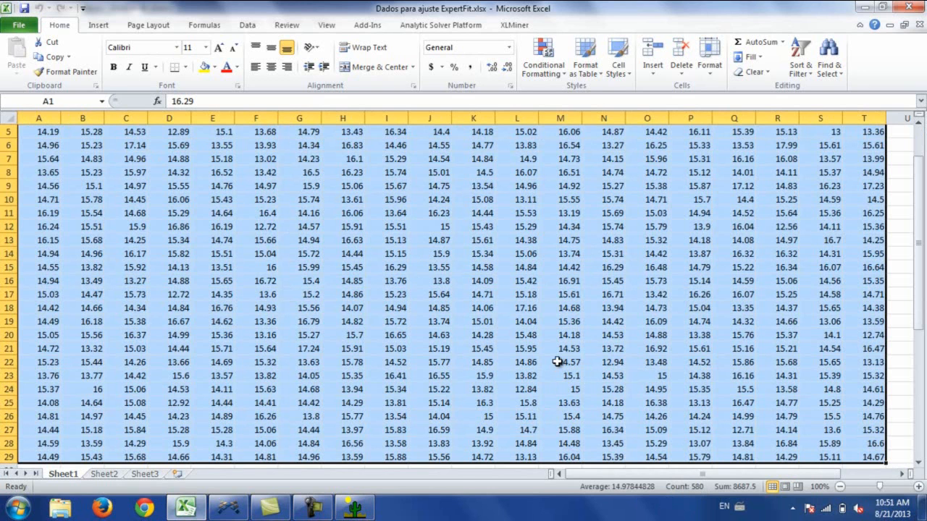
key("ctrl+c")
right_click(450, 285)
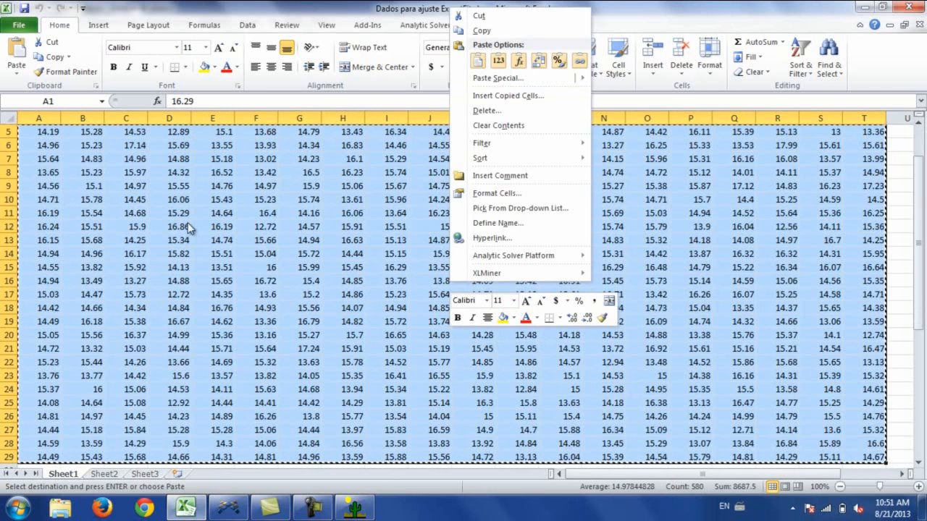
left_click(499, 31)
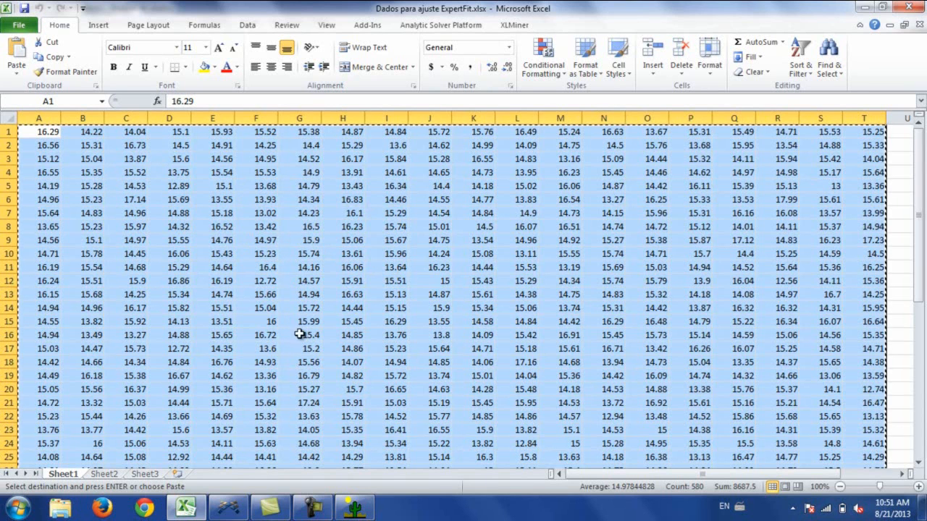
Step: Switch to ExpertFit, append the copied values to the Data Editor, check them through the last row and accept the data set and its summary
left_click(360, 511)
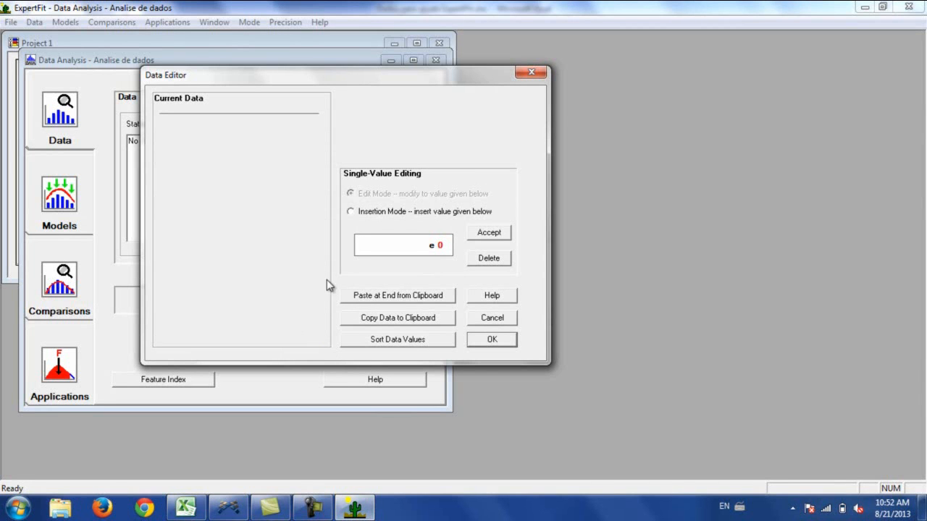
left_click(384, 297)
left_click(278, 221)
scroll(268, 222, "up", 3)
scroll(268, 222, "up", 20)
scroll(268, 223, "down", 18)
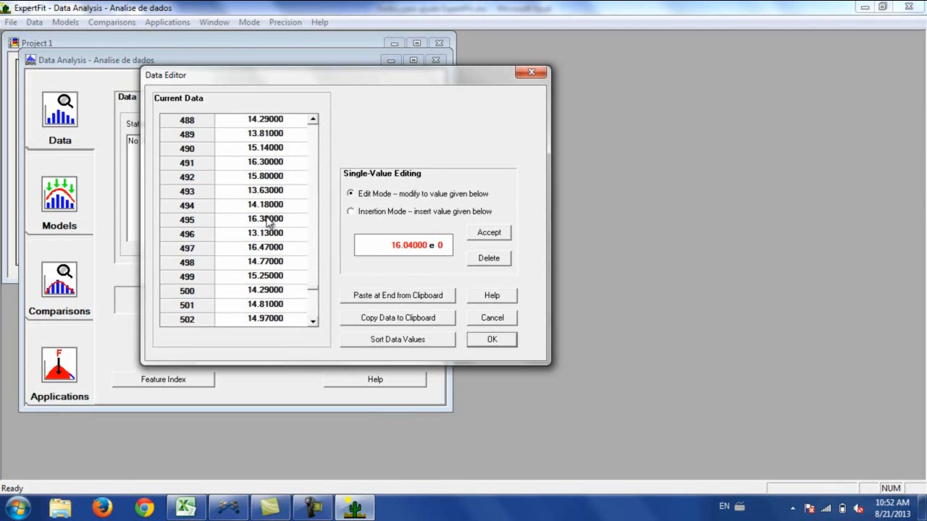
scroll(268, 222, "down", 20)
left_click(260, 284)
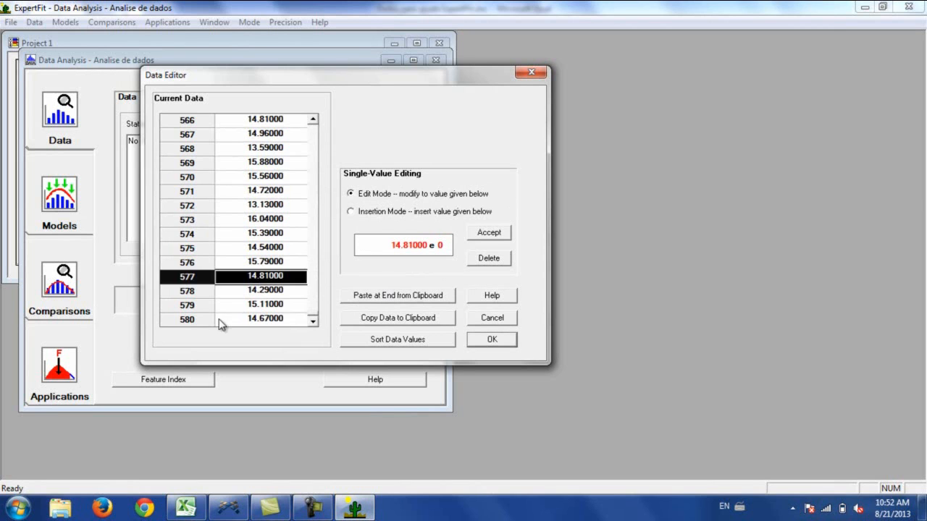
left_click(205, 321)
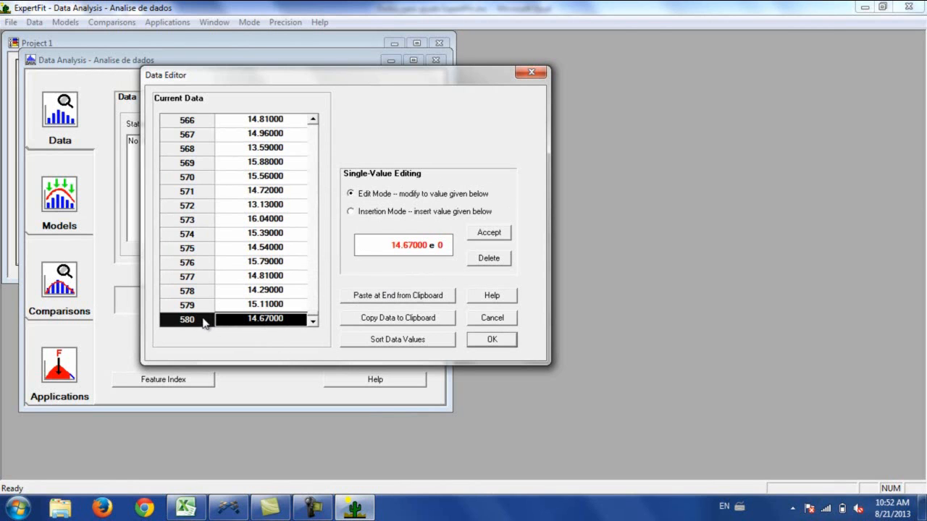
left_click(498, 340)
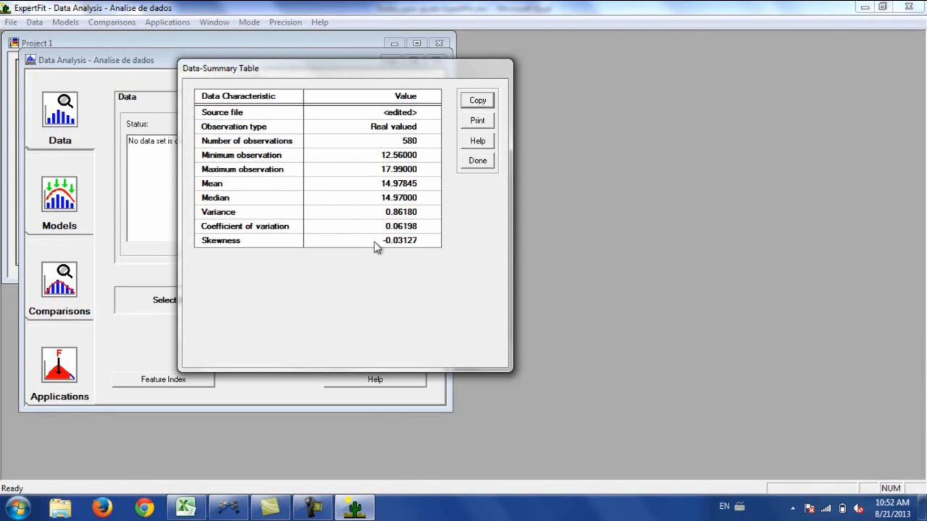
left_click(478, 162)
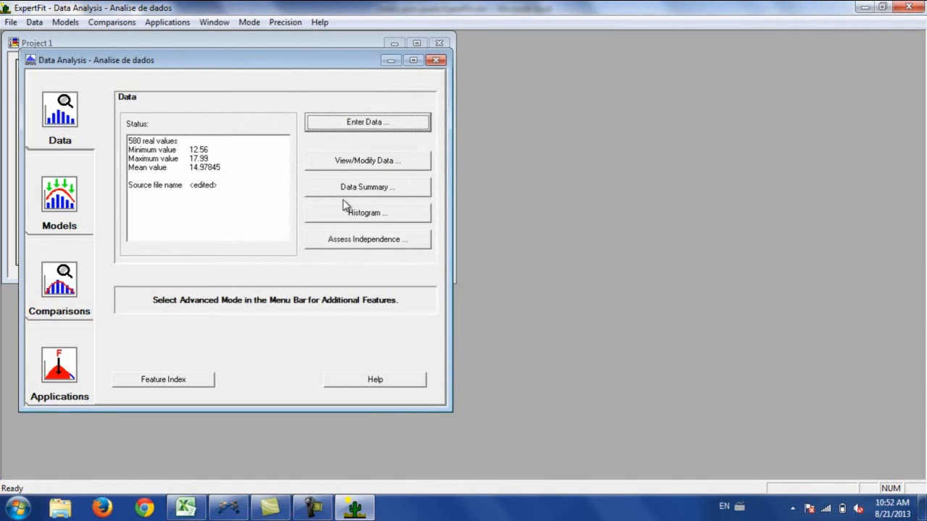
Step: Run automated fitting of the candidate models on the data set and review the relative evaluation results
left_click(68, 207)
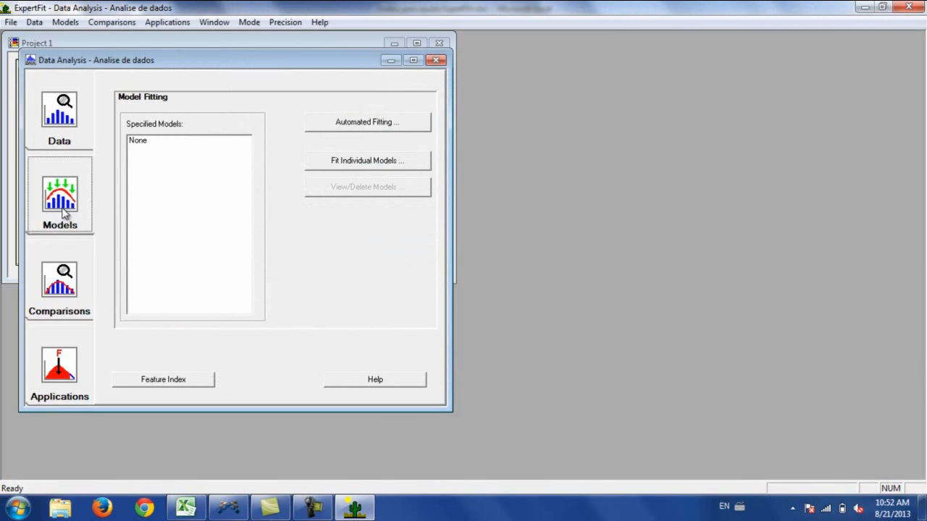
left_click(148, 191)
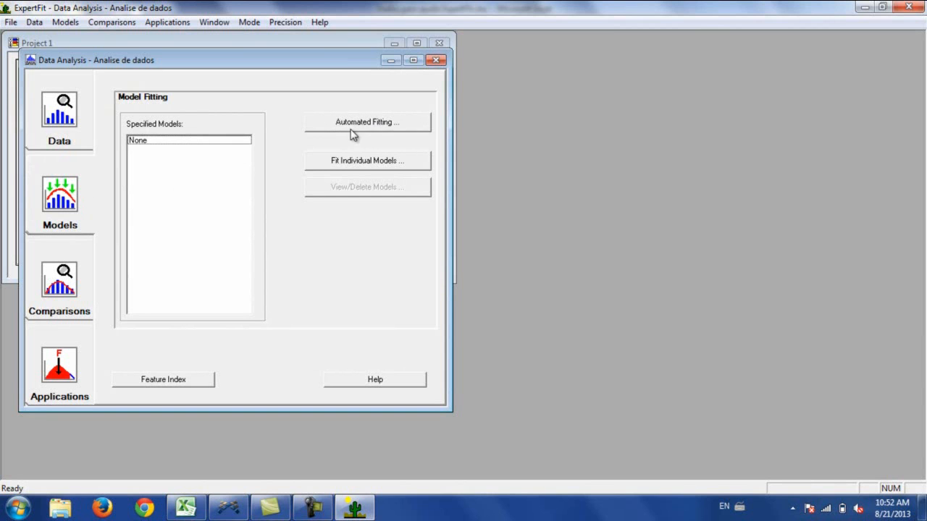
left_click(375, 126)
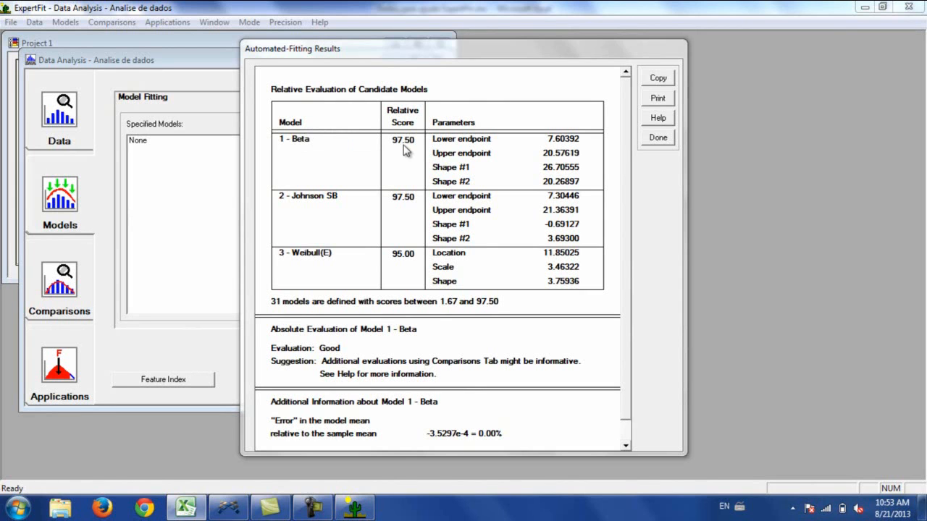
left_click(659, 139)
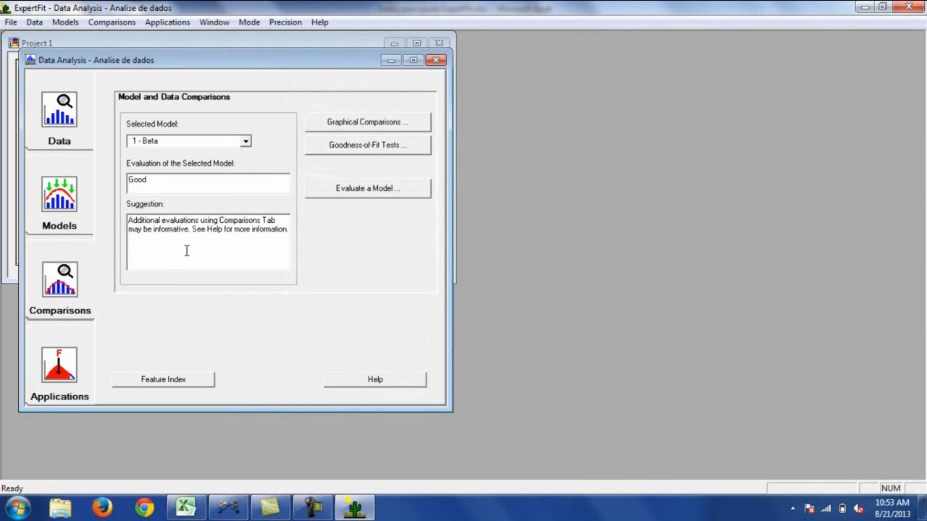
Step: Choose 6 - Lognormal as the selected model for the data comparison and check its evaluation
left_click(247, 142)
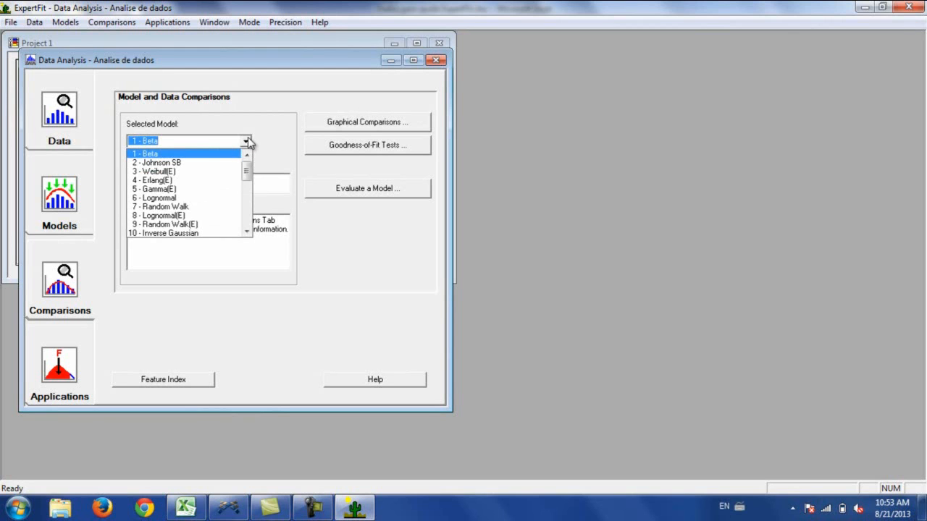
left_click(171, 198)
left_click(183, 183)
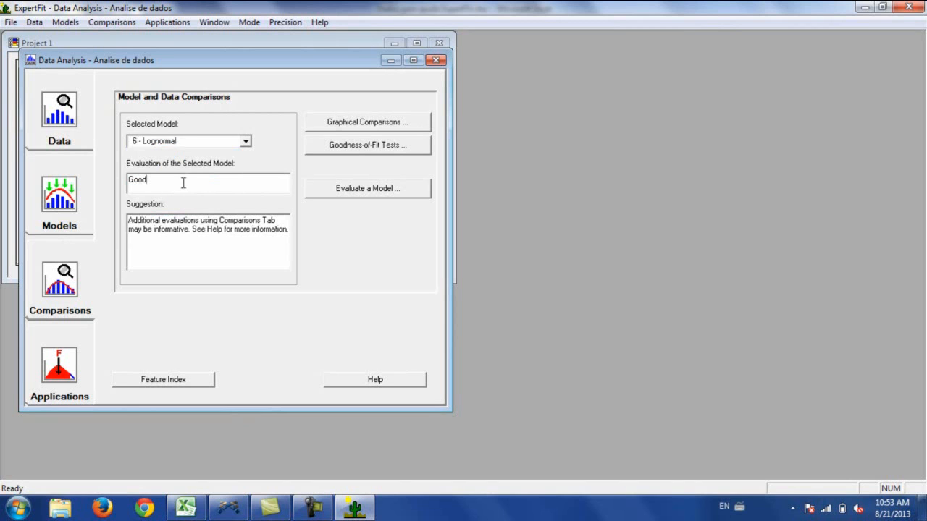
left_click_drag(165, 182, 120, 186)
left_click(155, 182)
Step: Set up the graphical comparison with the models 1 - Beta, 2 - Johnson SB, 5 - Gamma(E) and 6 - Lognormal selected for plotting
left_click(369, 120)
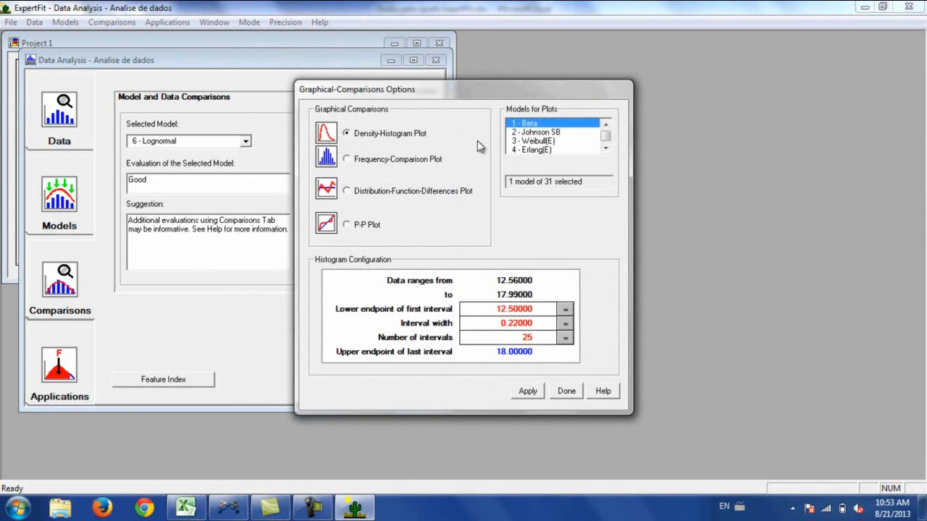
left_click(535, 132, "ctrl")
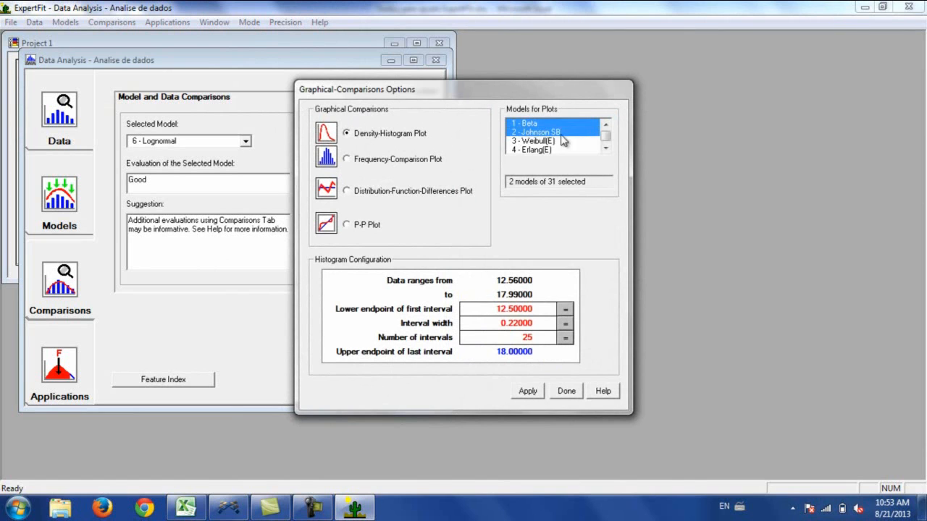
left_click(607, 148)
left_click(607, 149)
left_click(568, 150, "ctrl")
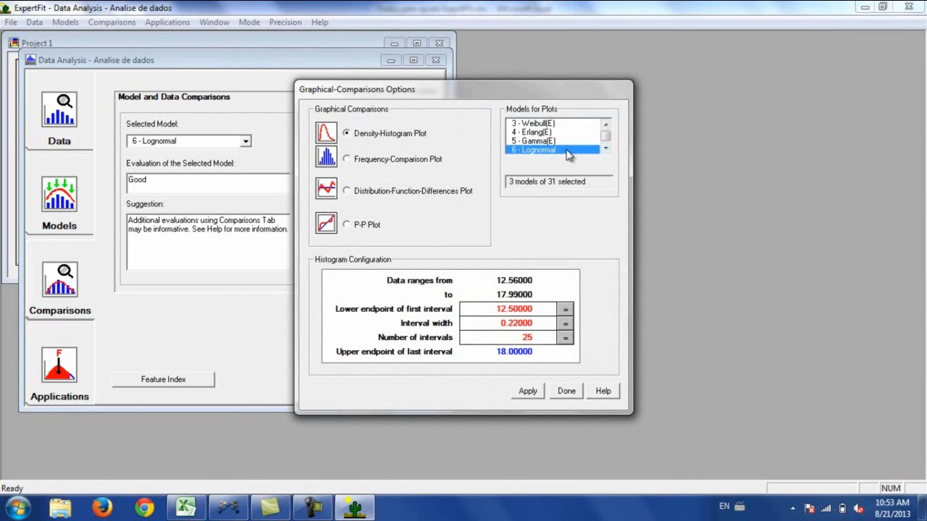
left_click(552, 141, "ctrl")
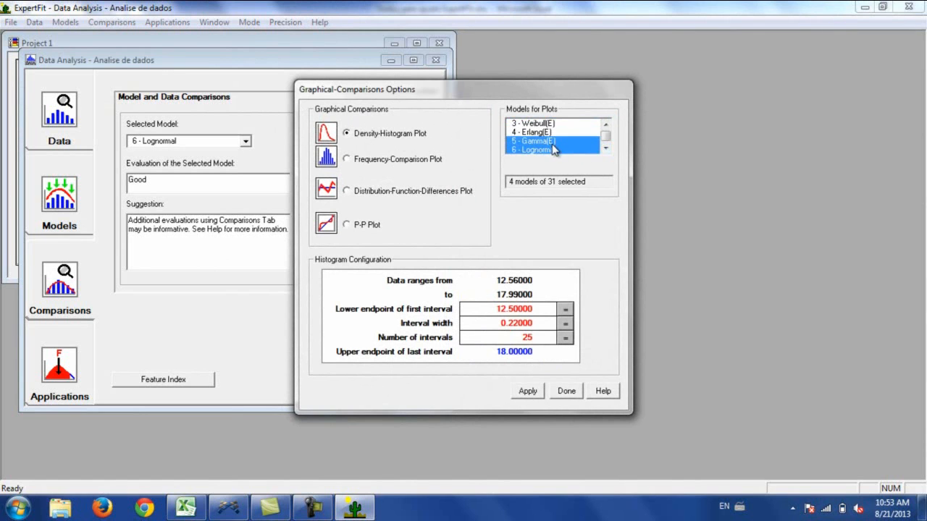
left_click(606, 125)
left_click(607, 127)
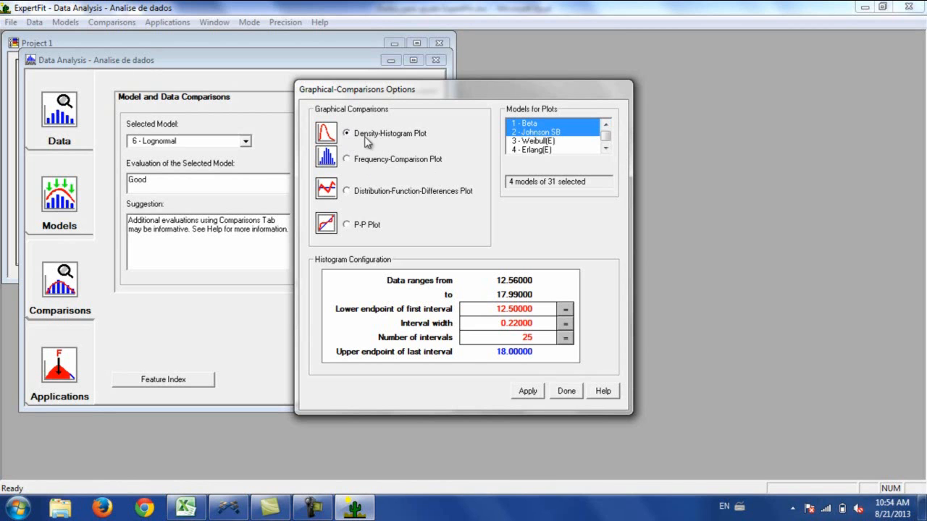
Step: Generate the Density-Histogram Plot, compare the fitted curves with the histogram, and close the plot and the comparison options
left_click(528, 392)
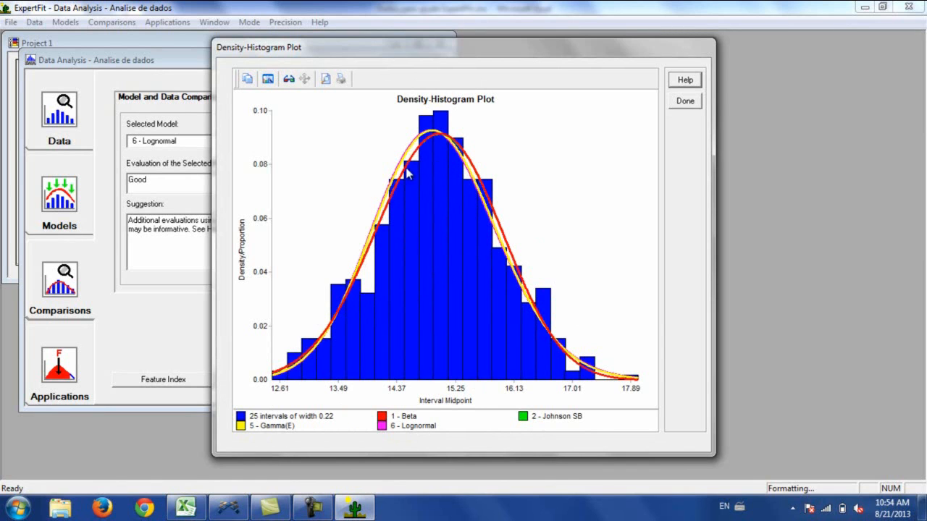
mouse_move(456, 149)
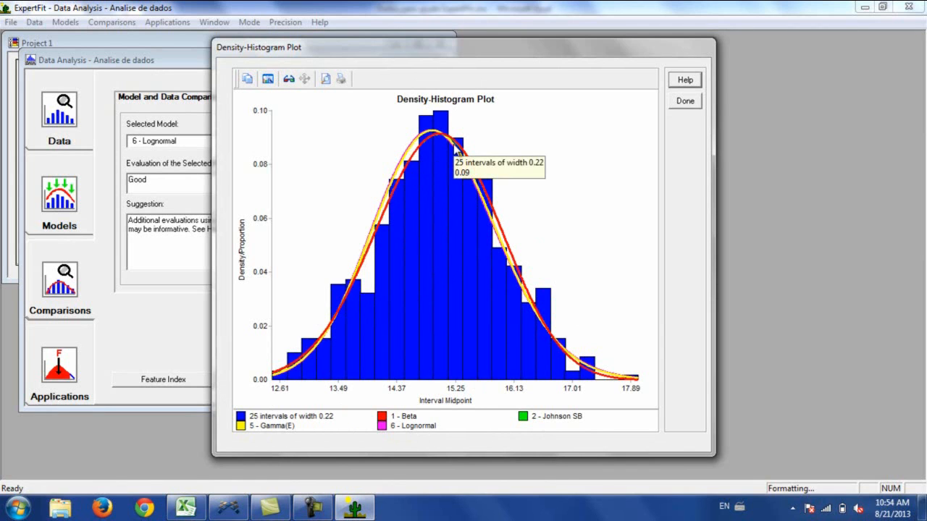
left_click(685, 102)
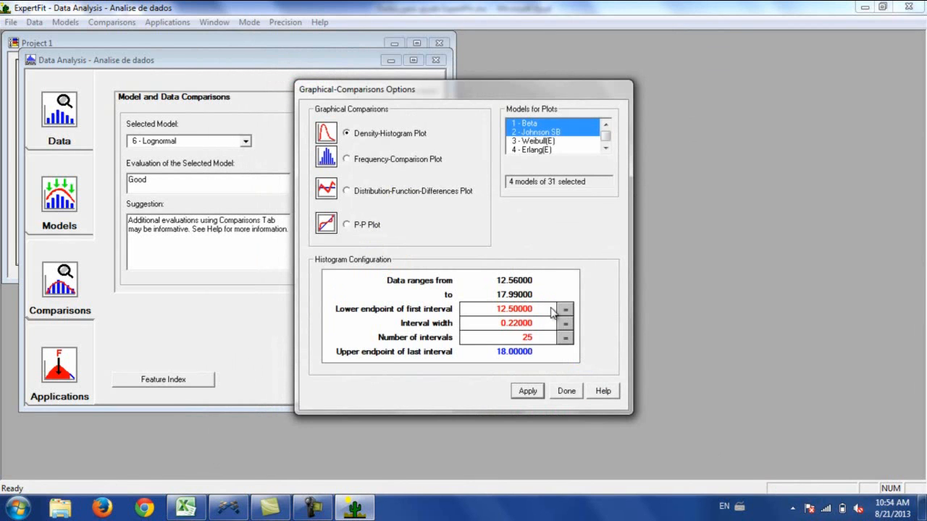
left_click(567, 392)
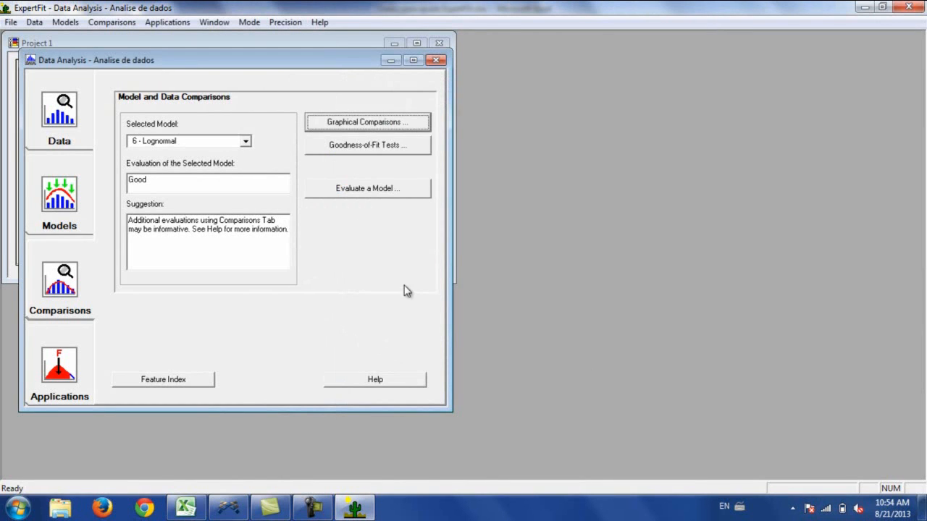
Step: Choose 1 - Beta as the specified distribution to apply
left_click(69, 369)
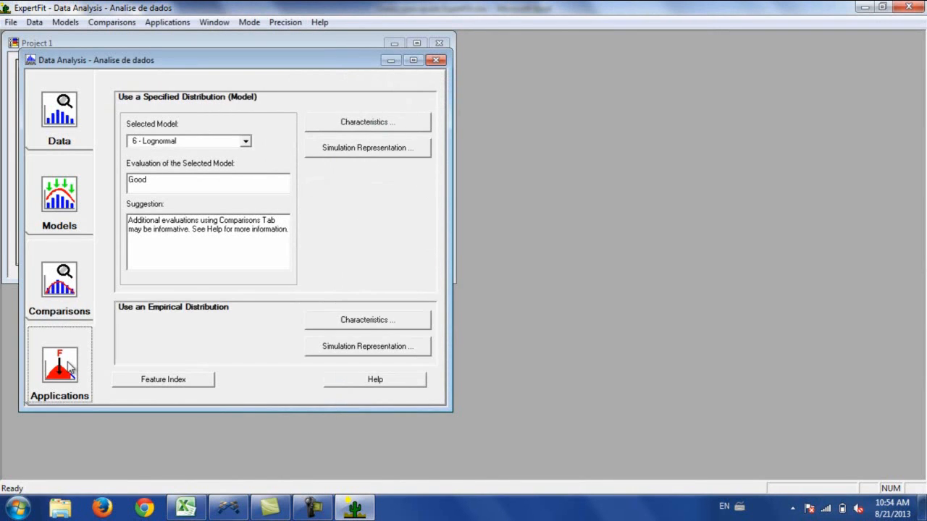
left_click(248, 146)
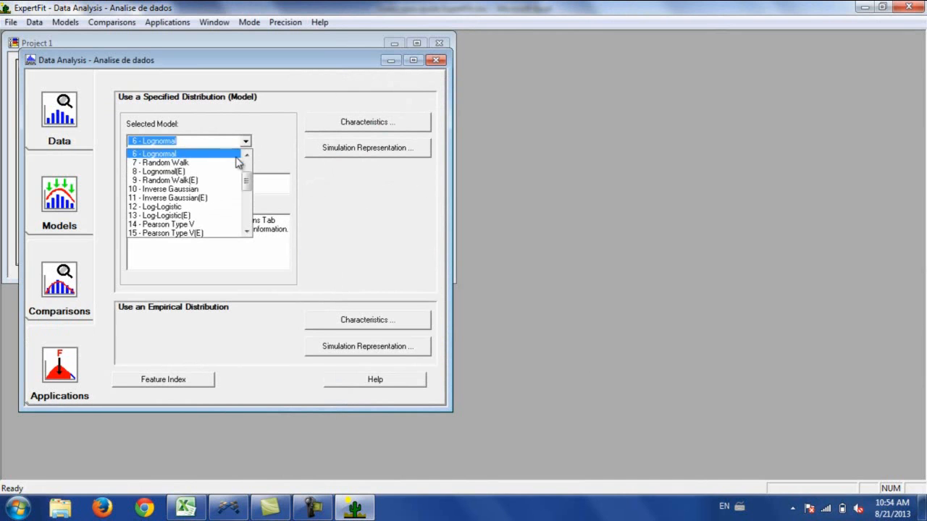
left_click_drag(246, 181, 245, 166)
left_click(196, 157)
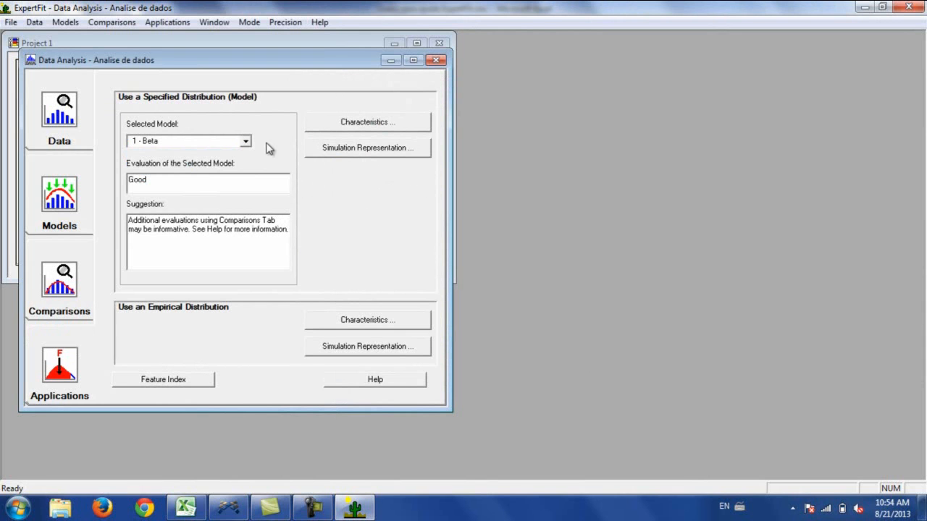
Step: Look over the characteristics options offered for the Beta model and close them
left_click(368, 123)
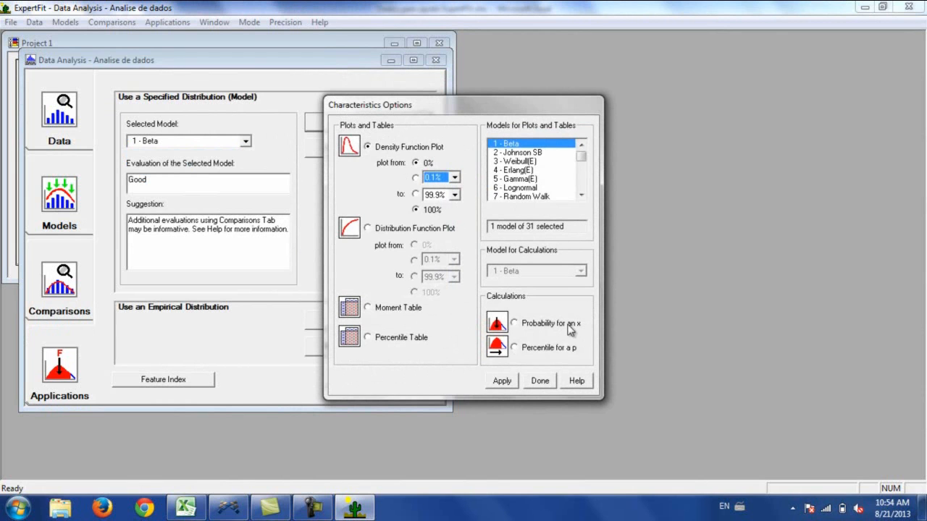
left_click(544, 383)
left_click(396, 226)
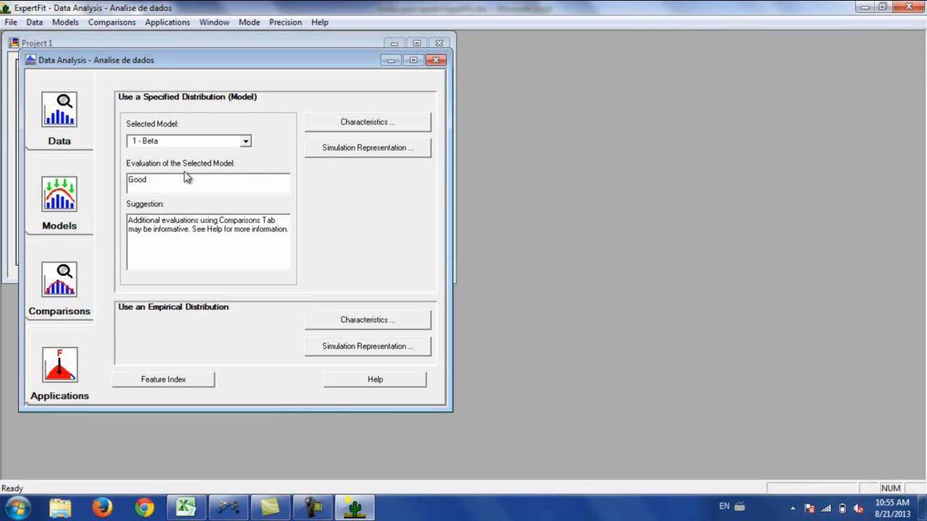
Step: Generate the simulation representation of model 1 - Beta with Flexsim as the simulation software
left_click(370, 152)
left_click_drag(502, 185, 391, 148)
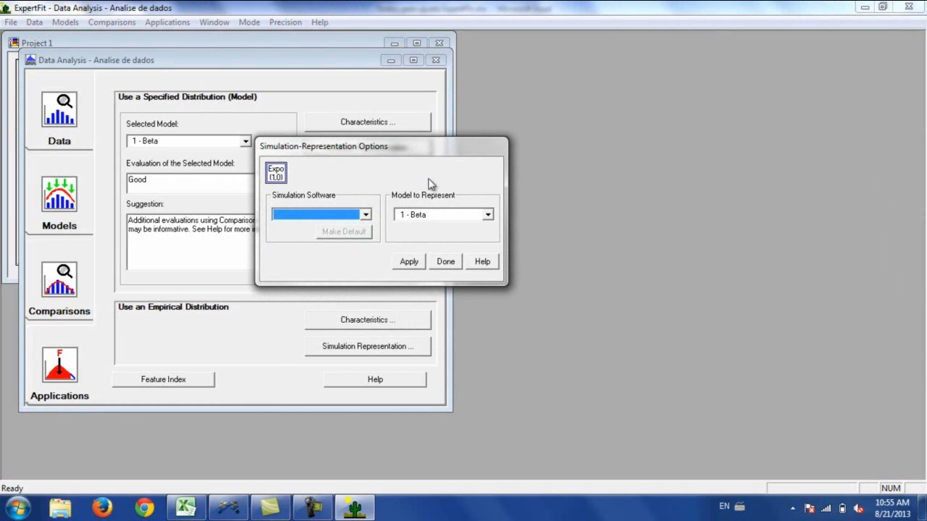
left_click(488, 214)
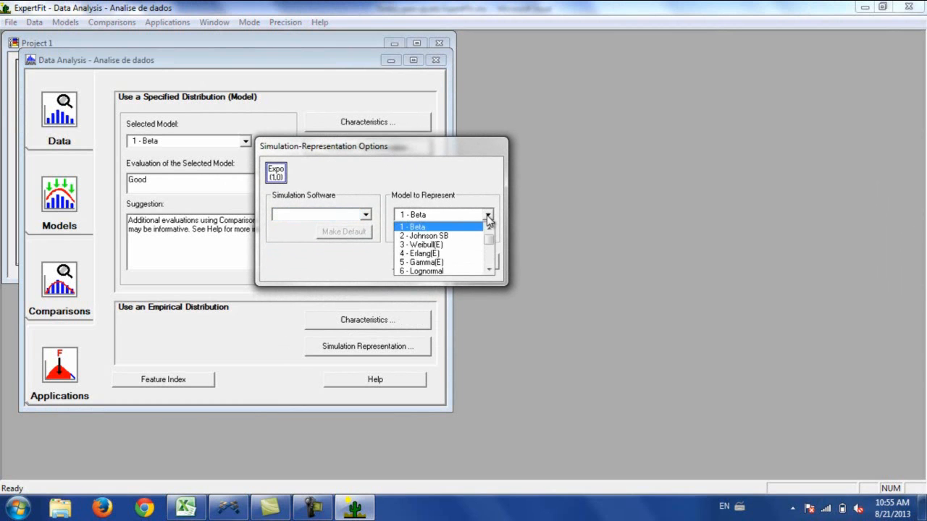
left_click(449, 228)
left_click(365, 214)
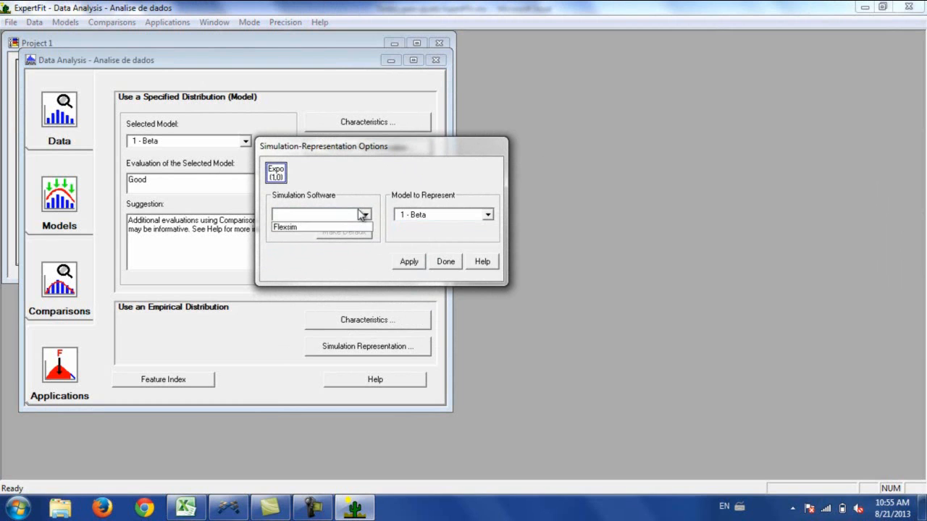
left_click(290, 228)
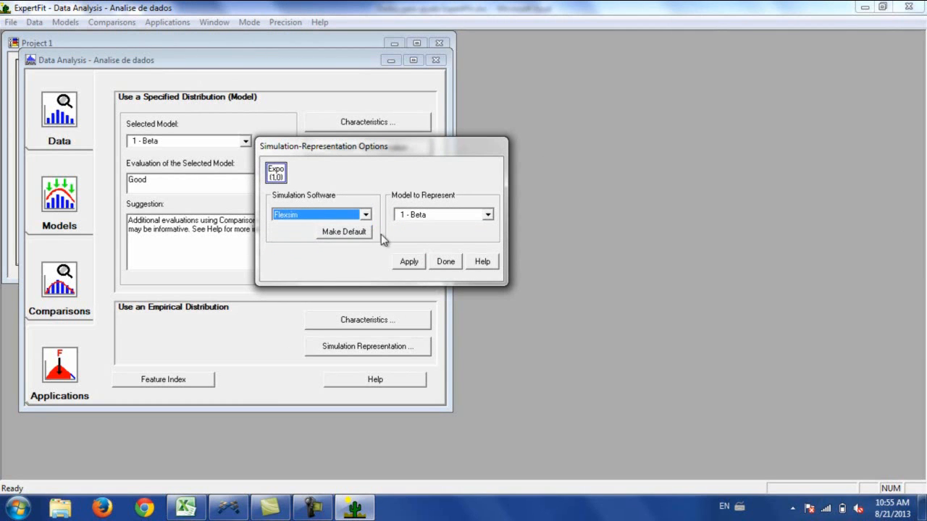
left_click(410, 262)
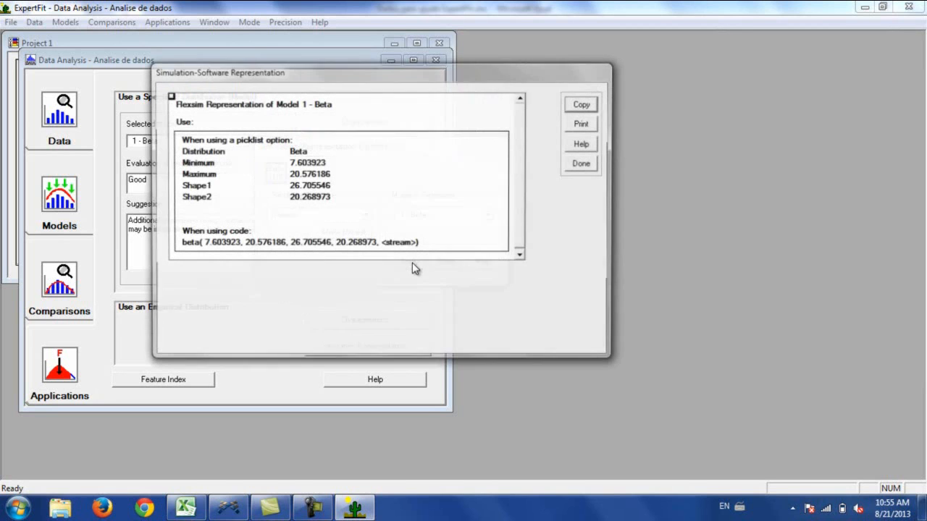
Step: Copy only the beta code expression from the Flexsim representation, using the selected-portion copy option
left_click_drag(386, 82, 377, 105)
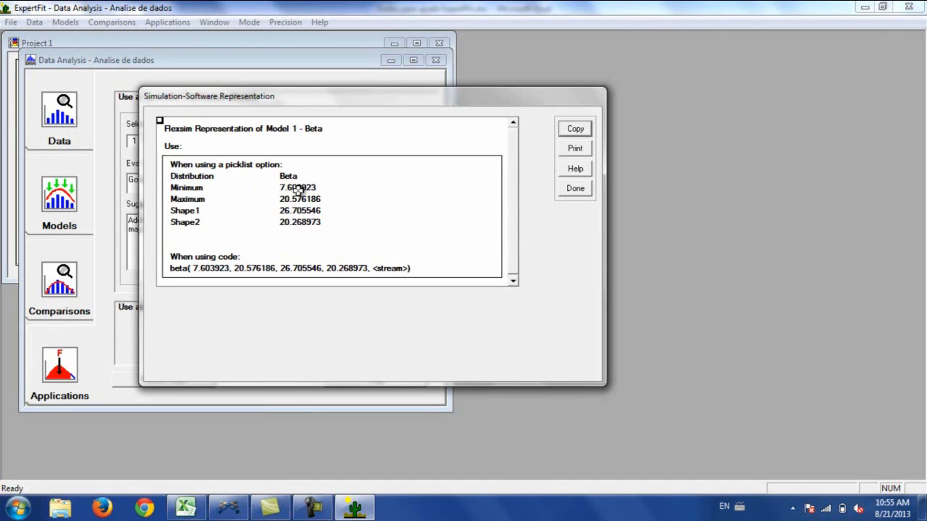
left_click(179, 267)
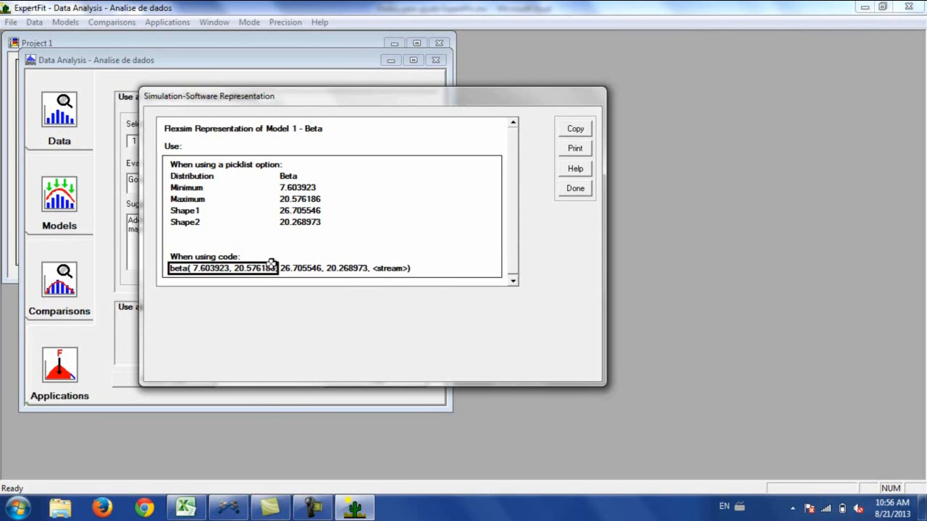
left_click(576, 131)
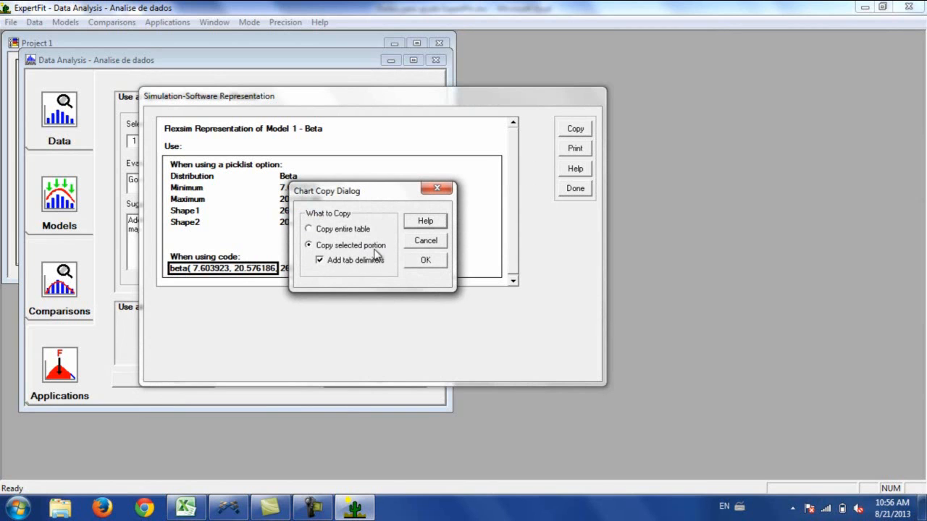
left_click(427, 260)
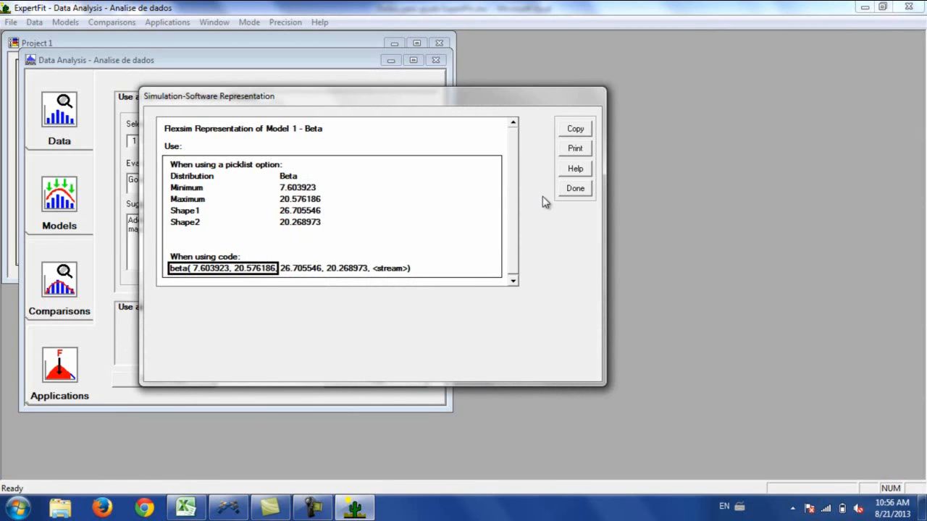
Step: Switch to FlexSim and paste the copied beta expression as the process time of the Atendimento processor
left_click(231, 509)
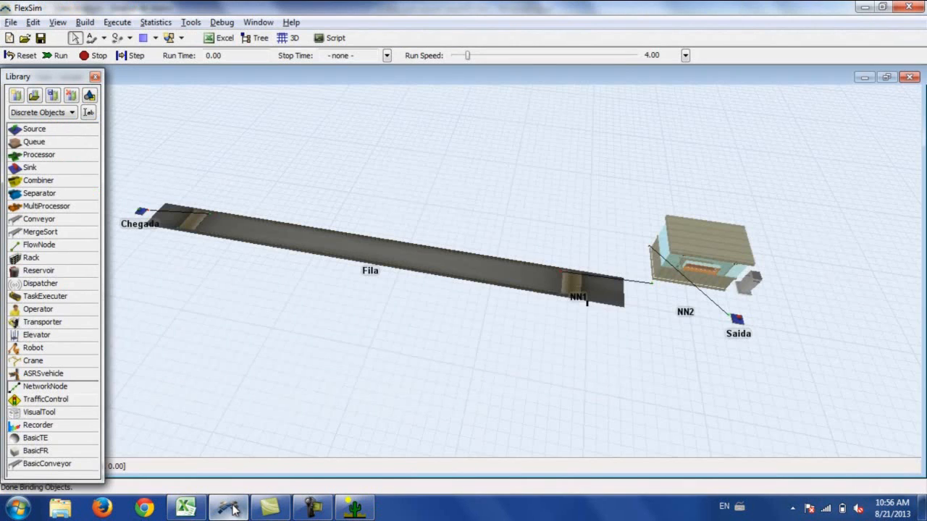
left_click_drag(408, 381, 399, 350)
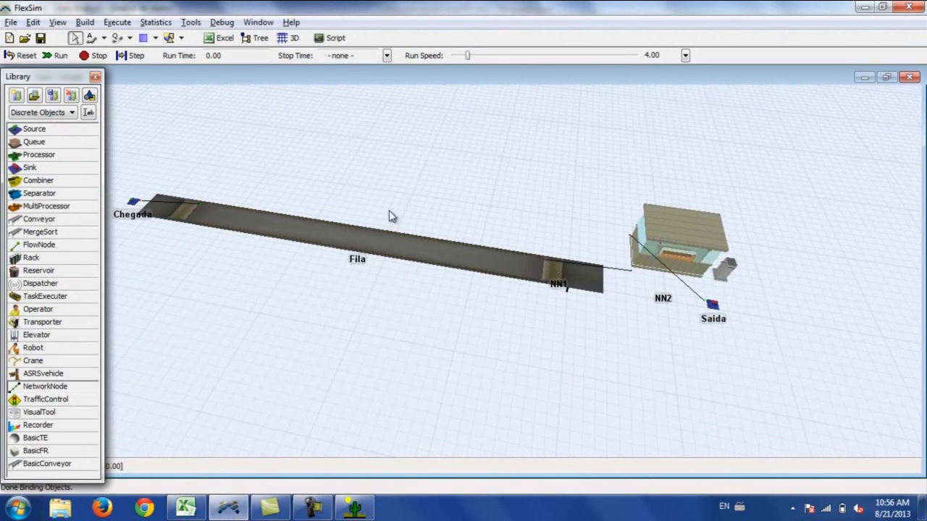
left_click(676, 253)
double_click(674, 255)
left_click(215, 259)
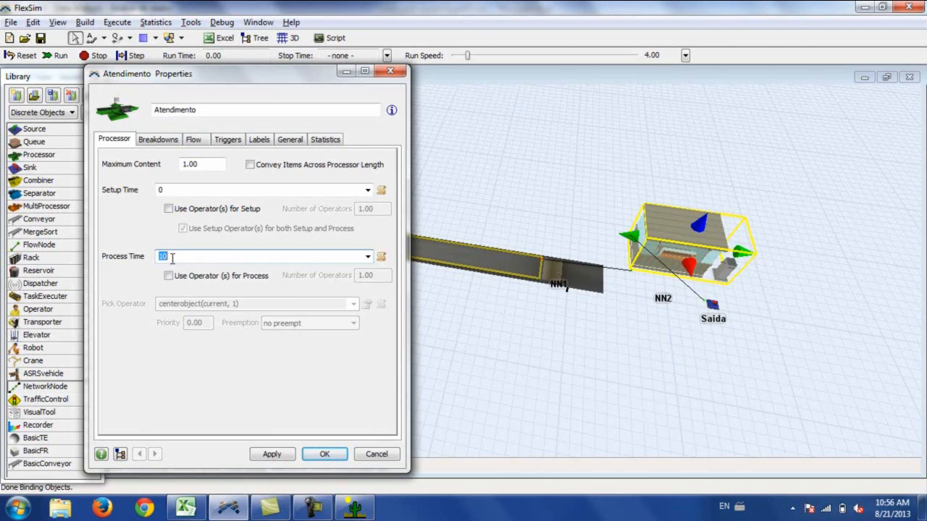
key("ctrl+v")
Step: Replace the <stream> placeholder in the process time's beta expression with 85
left_click_drag(173, 257, 148, 256)
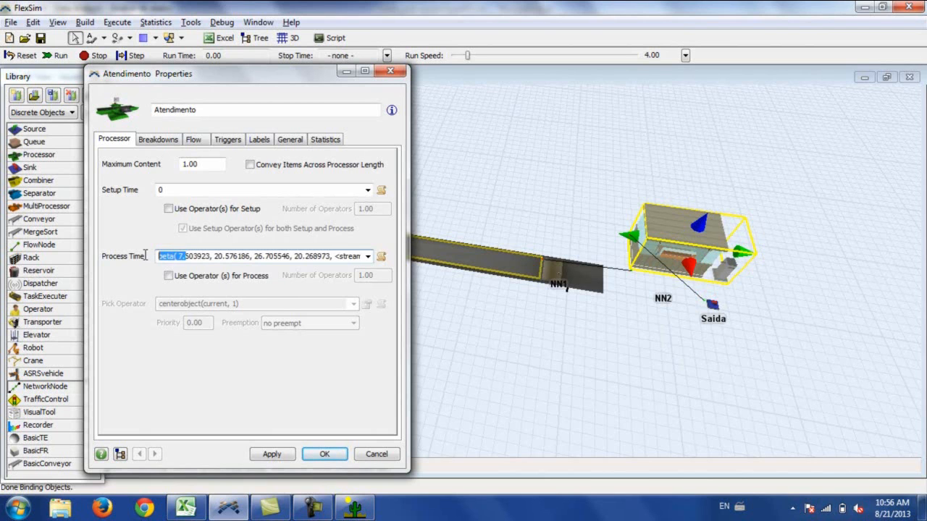
left_click(197, 257)
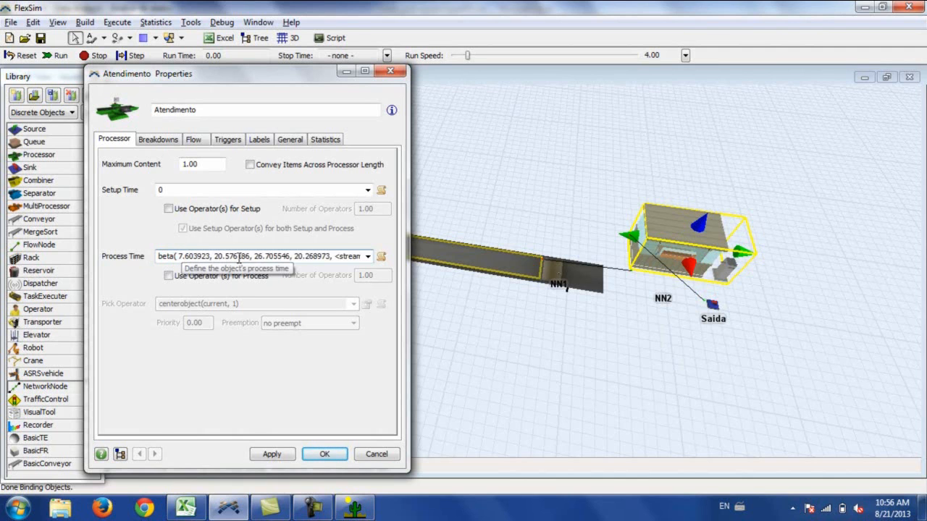
left_click_drag(334, 257, 355, 259)
left_click(345, 258)
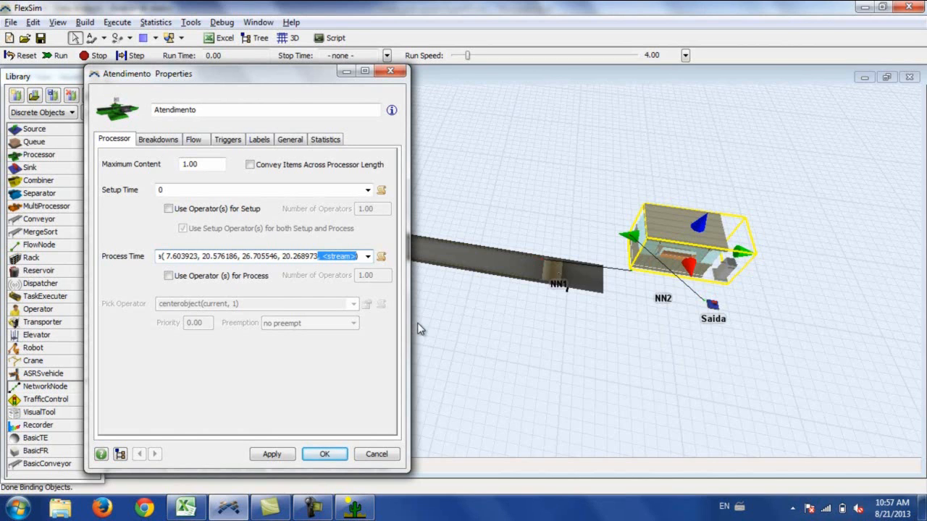
key("End")
key("Left")
key("BackSpace")
key("BackSpace")
key("BackSpace")
key("BackSpace")
key("BackSpace")
key("BackSpace")
key("BackSpace")
key("BackSpace")
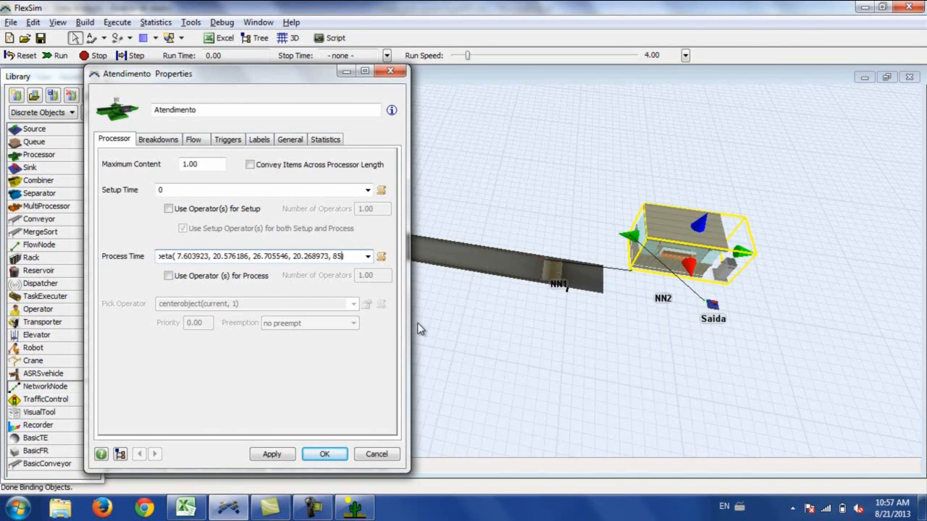
Step: Remove the stream argument, leaving beta( 7.603923, 20.576186, 26.705546, 20.268973) as the process time, and accept the Atendimento properties
key("BackSpace")
key("BackSpace")
left_click_drag(349, 258, 155, 259)
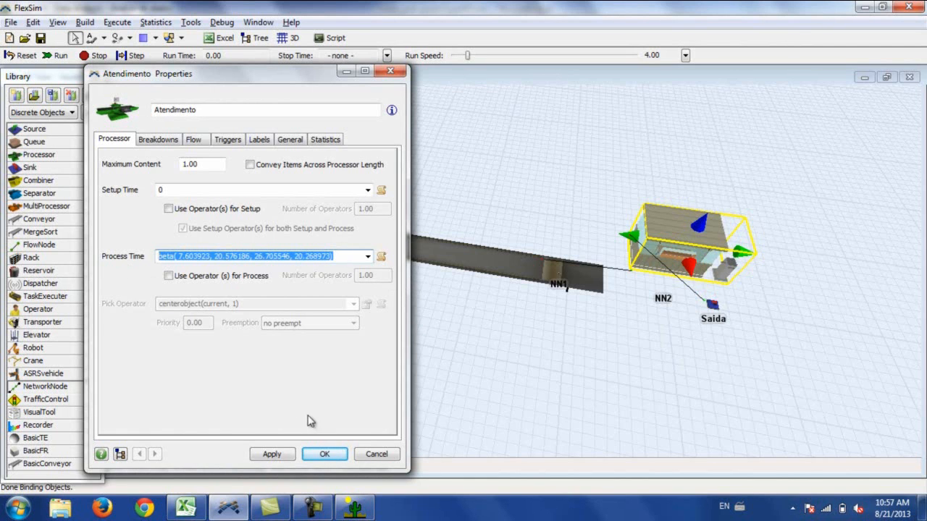
left_click(324, 454)
left_click(408, 337)
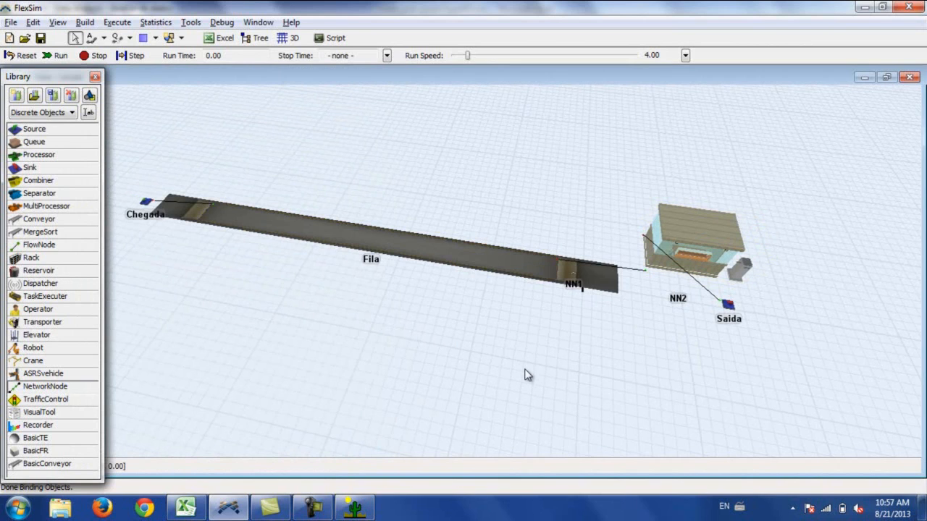
Step: Switch to Excel and look at the sample data on Sheet1
left_click(185, 507)
left_click(461, 267)
left_click(266, 242)
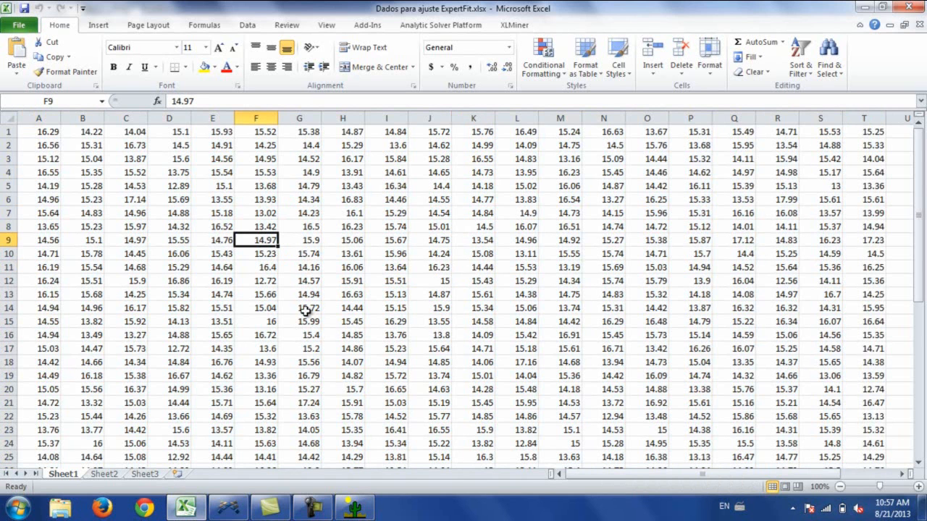
Step: Switch back to FlexSim, run the model with the run speed raised to 16.01, and reset it
left_click(229, 509)
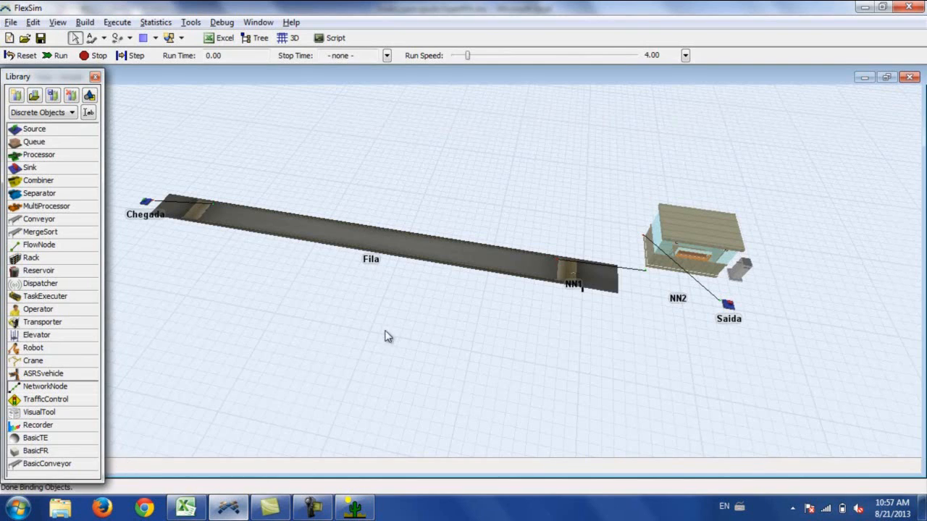
left_click(549, 265)
left_click(672, 249)
left_click(465, 168)
scroll(466, 173, "up", 1)
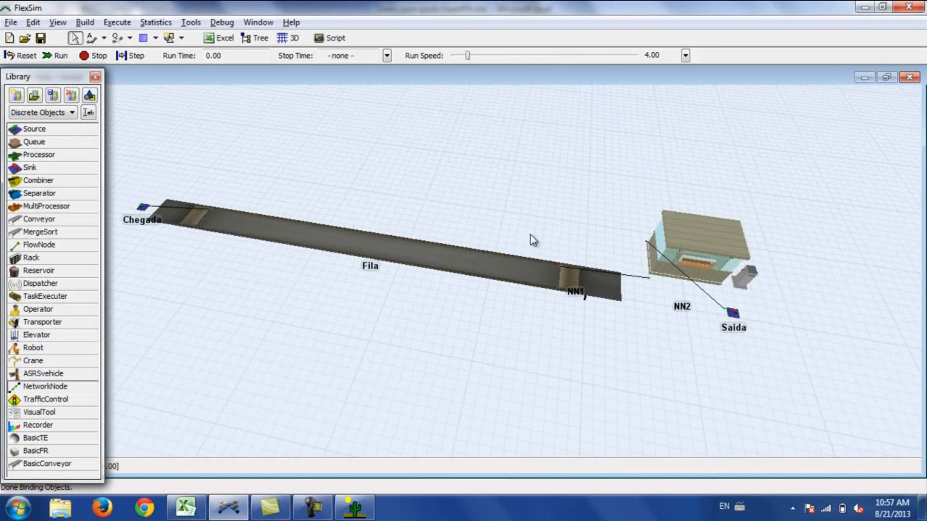
left_click(58, 55)
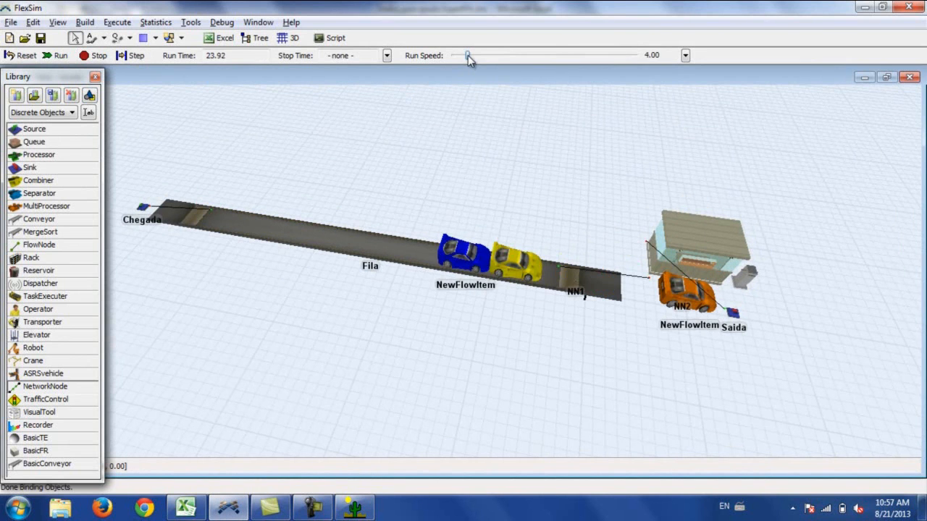
left_click_drag(467, 55, 473, 55)
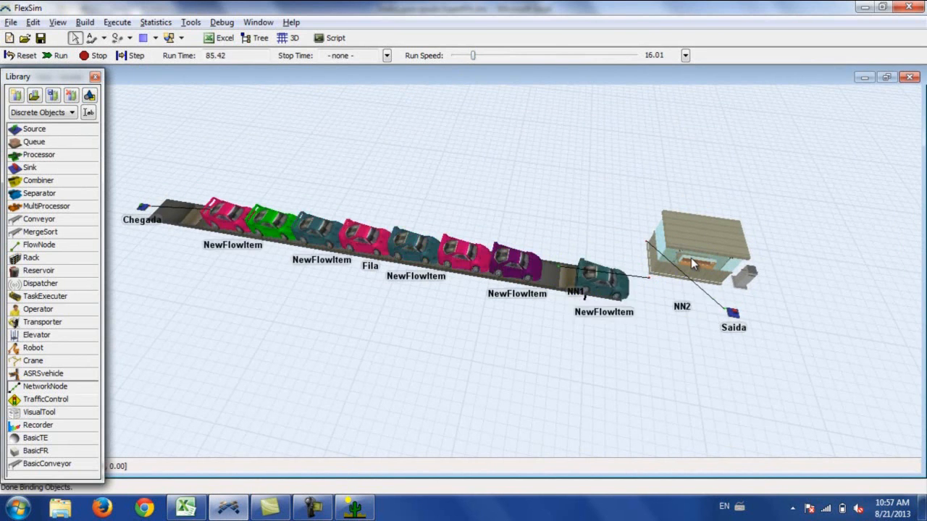
left_click(27, 56)
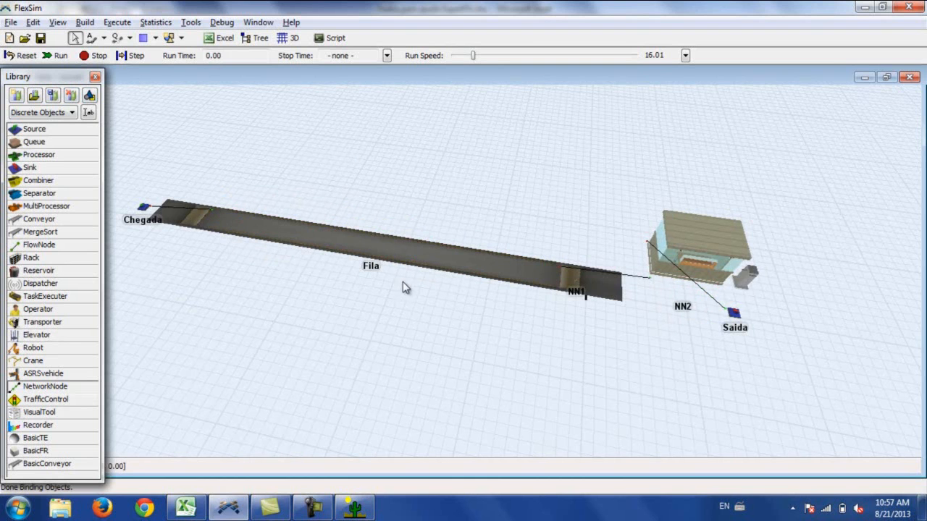